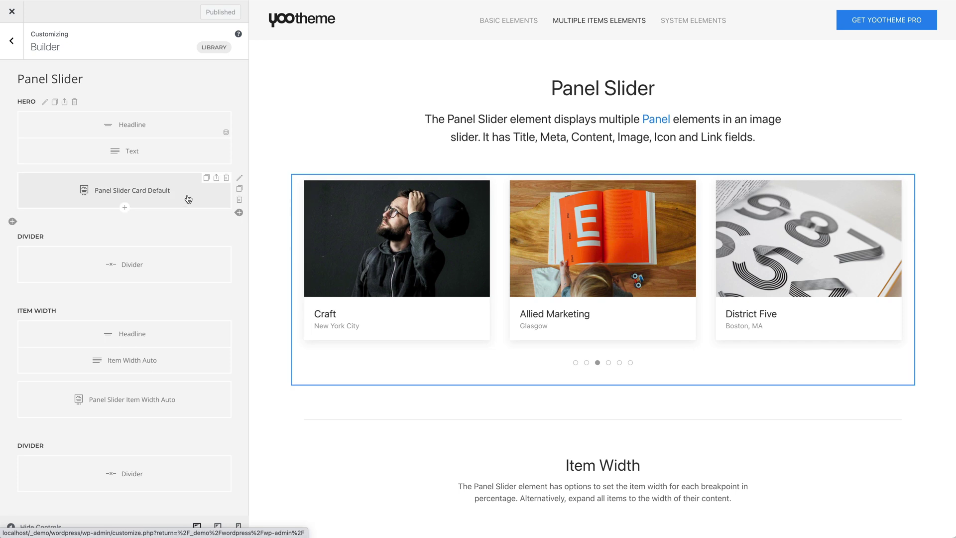
Open the Speedwagon item in the hero section's panel slider and review its content fields down to the link text.
left_click(188, 199)
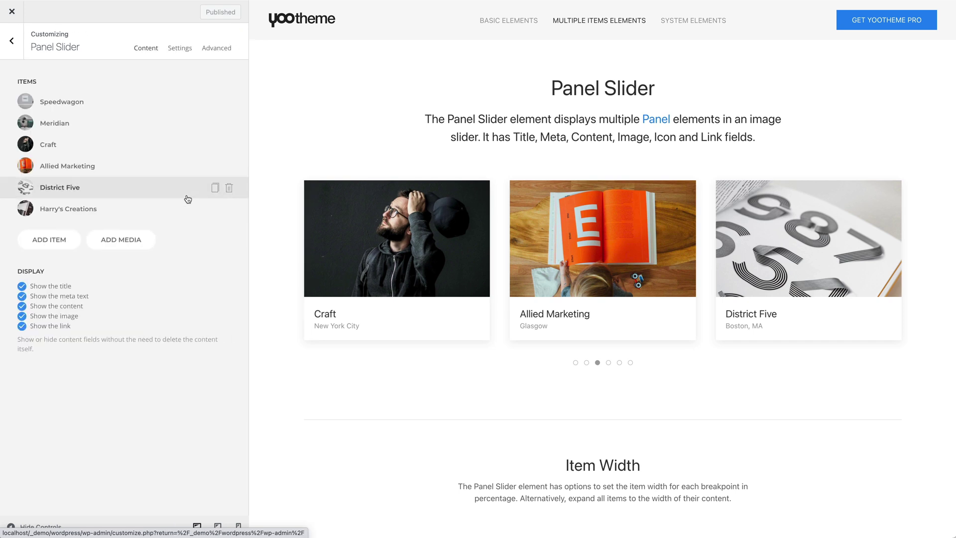
left_click(180, 105)
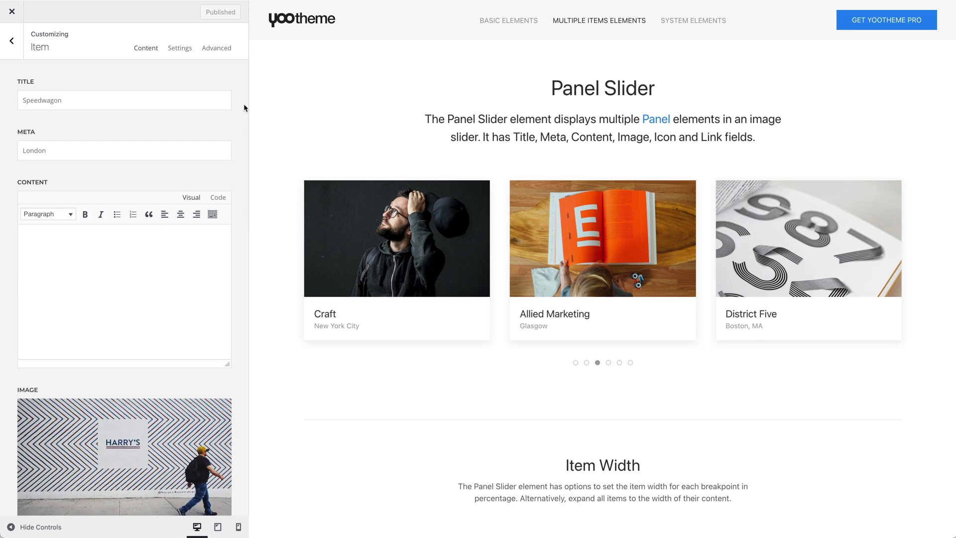
scroll(244, 108, "down", 6)
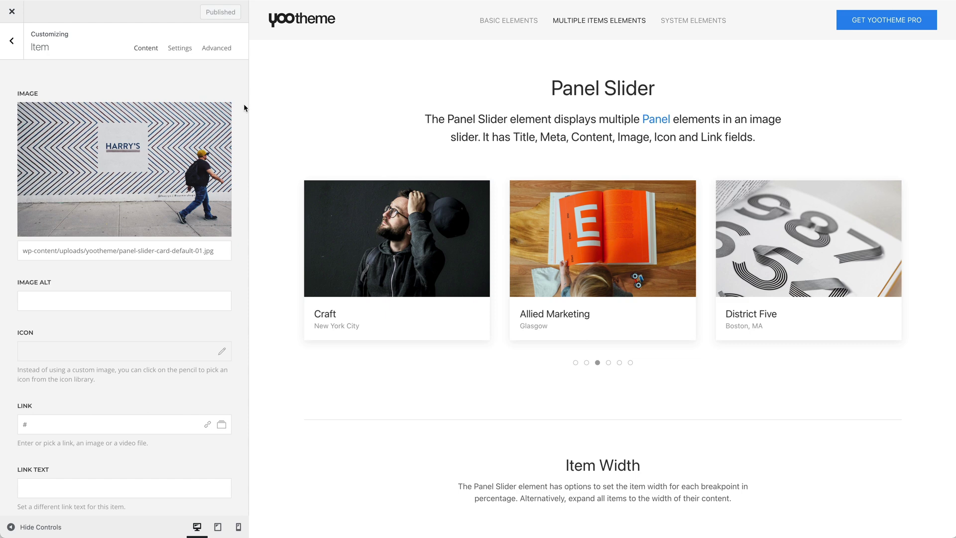
scroll(244, 108, "down", 1)
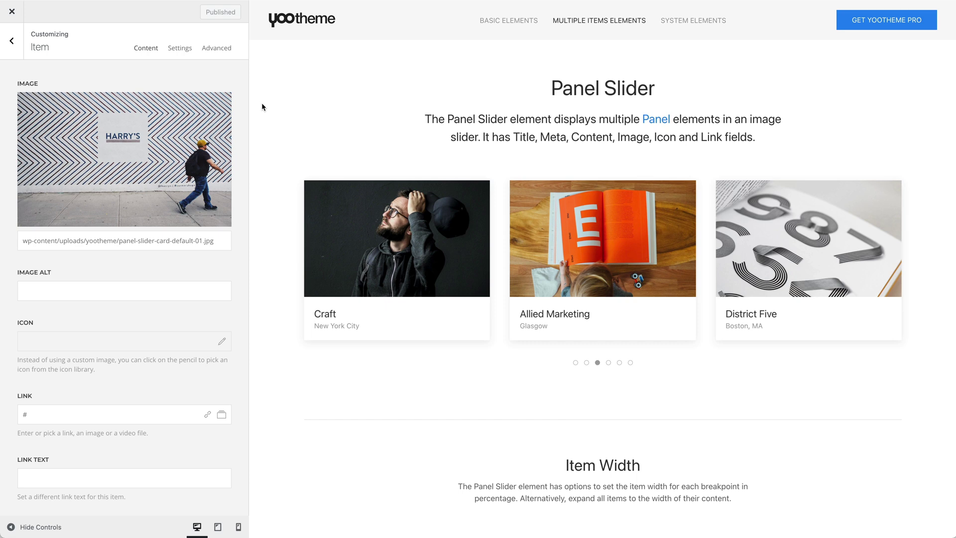
Open the settings of the panel slider in the Item Width section.
scroll(262, 104, "down", 8)
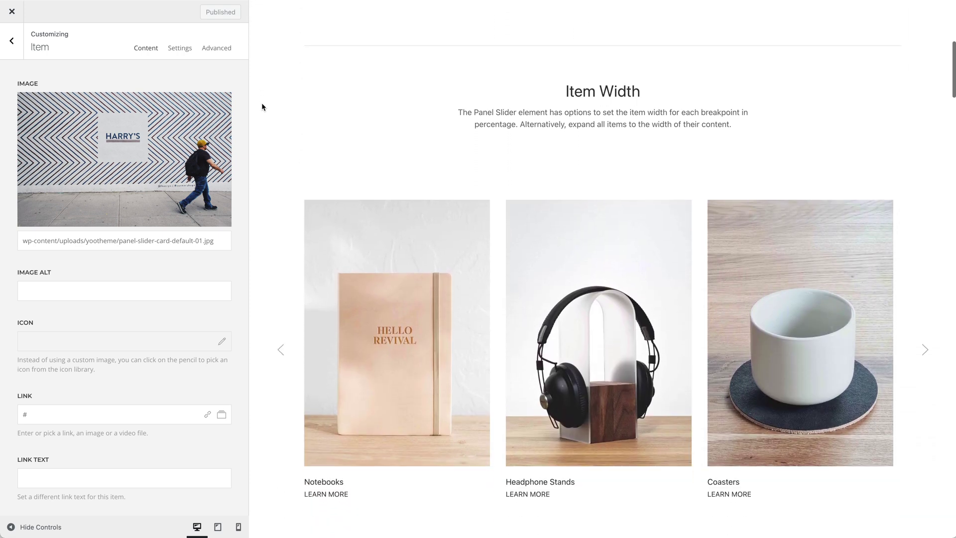
mouse_move(486, 207)
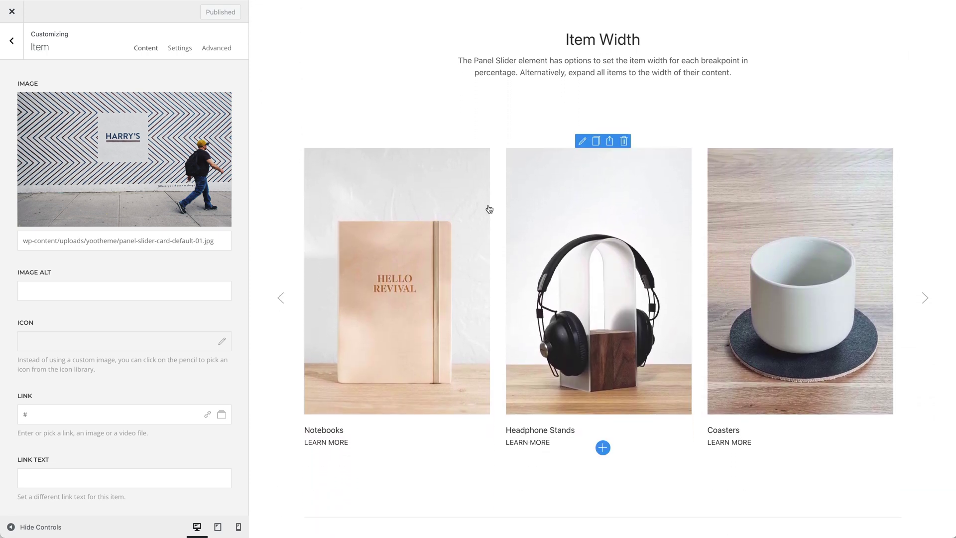
left_click(581, 142)
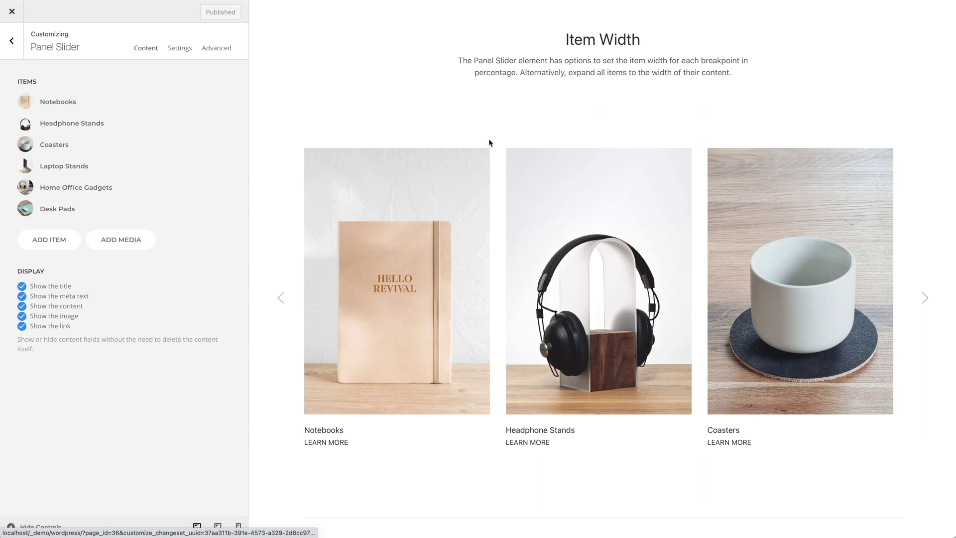
left_click(187, 52)
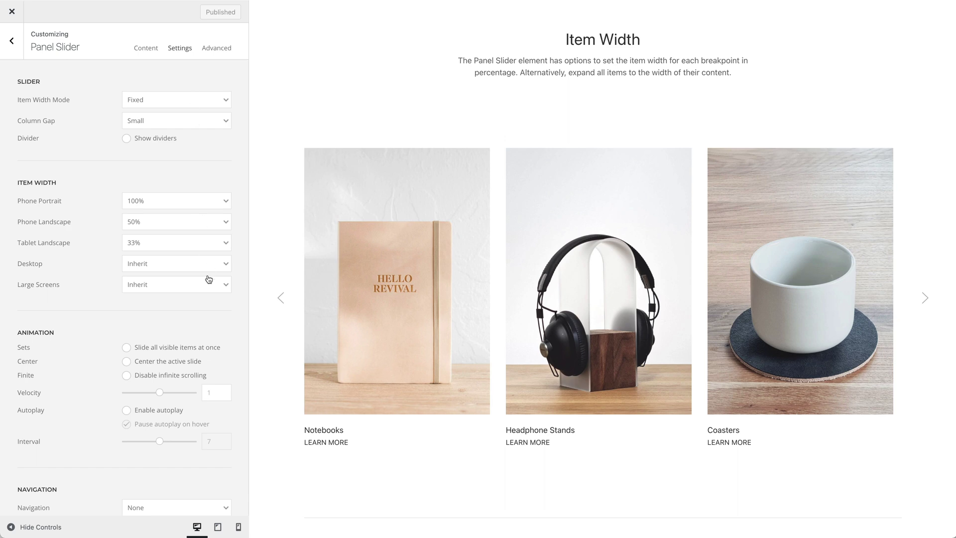
Preview the Item Width slider at phone and tablet sizes and return to the desktop preview.
left_click(237, 527)
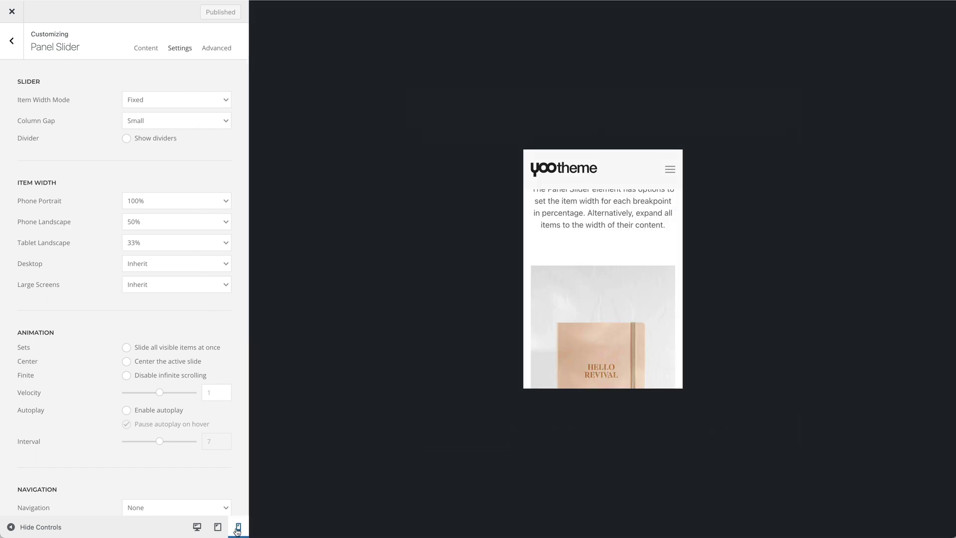
scroll(527, 360, "down", 3)
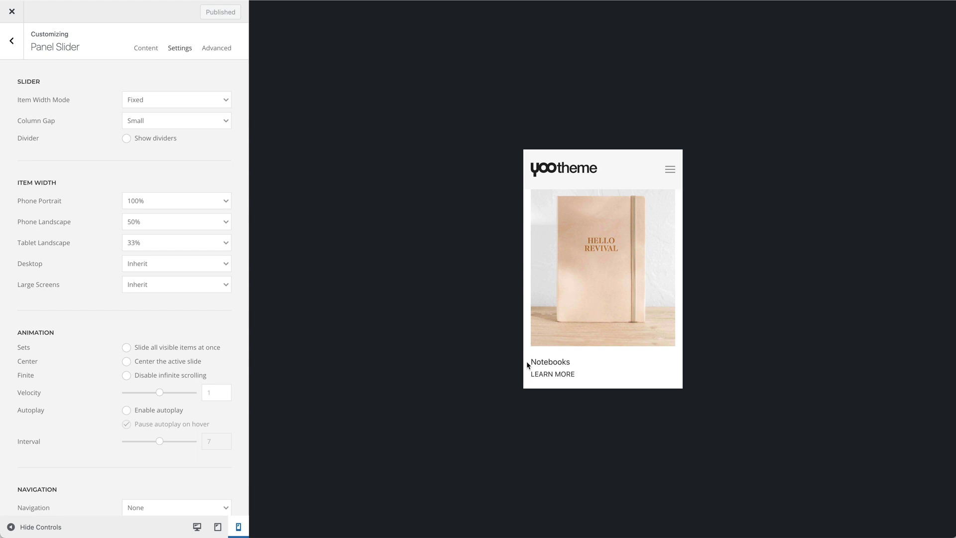
left_click(217, 526)
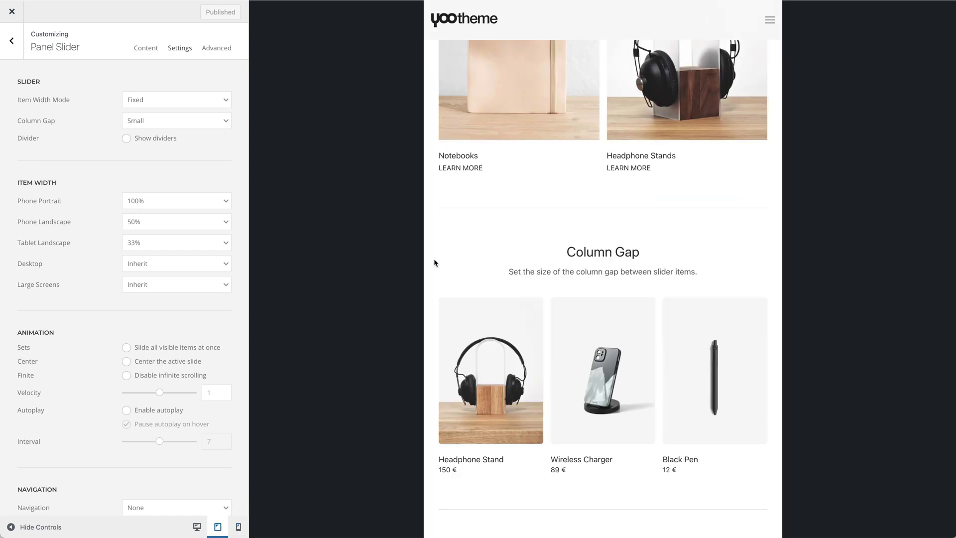
scroll(434, 263, "up", 5)
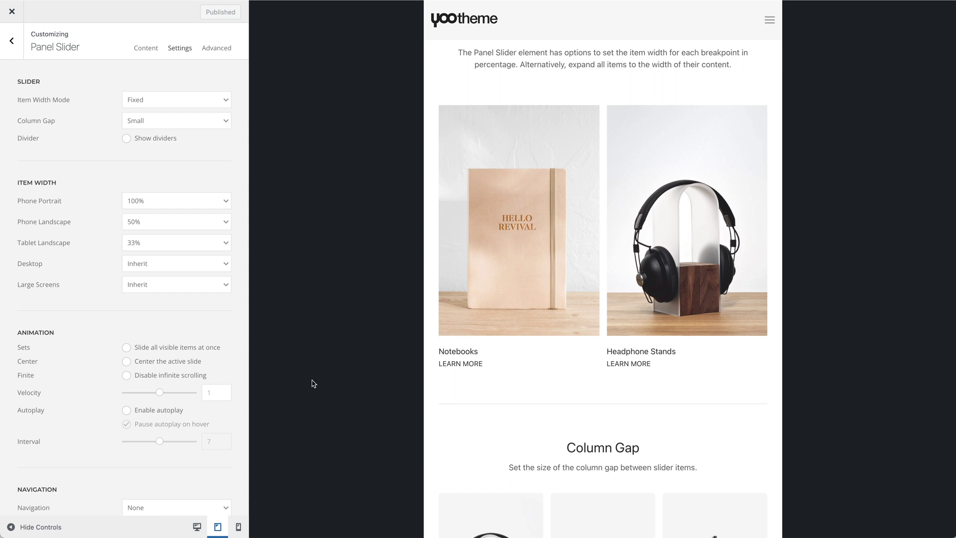
left_click(193, 530)
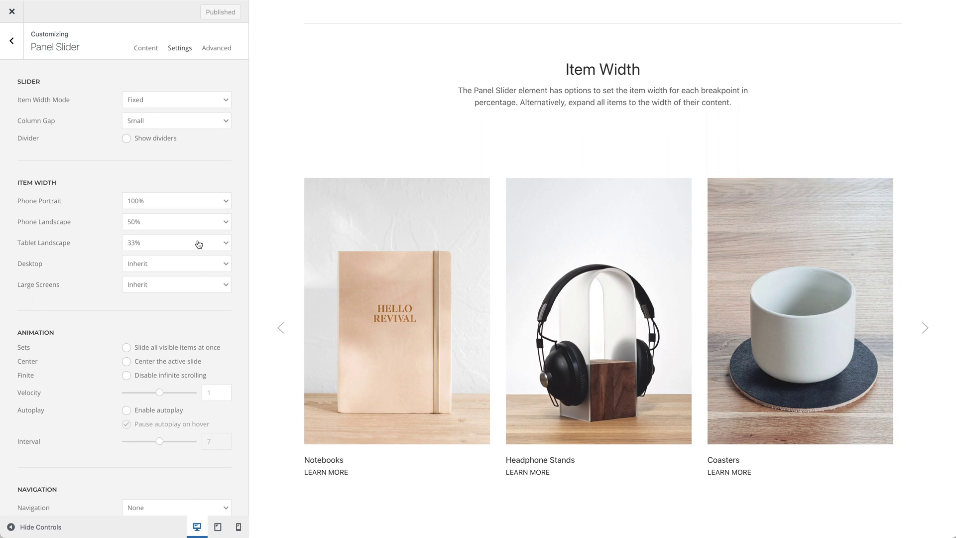
Set the Item Width slider's item width mode to Auto and slide the preview back to the previous item.
left_click(202, 100)
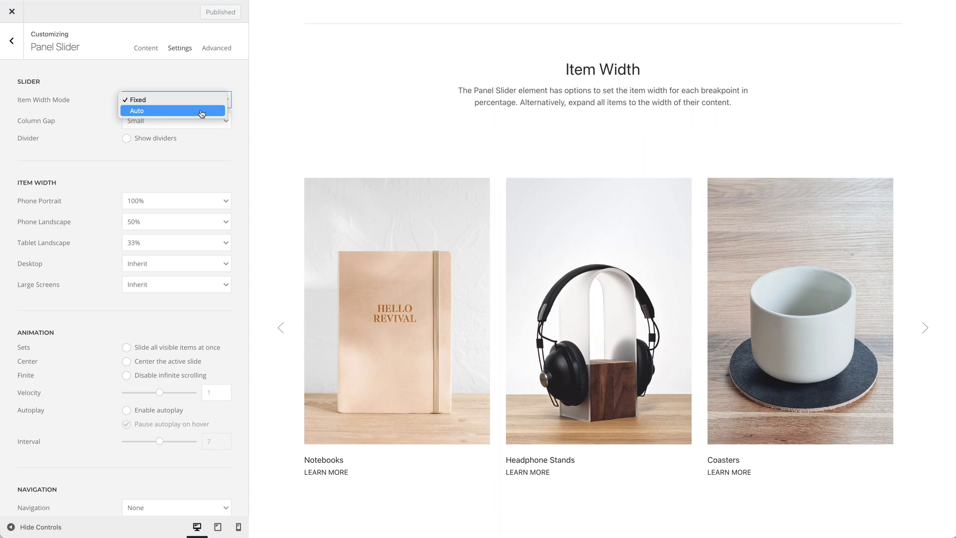
left_click(202, 111)
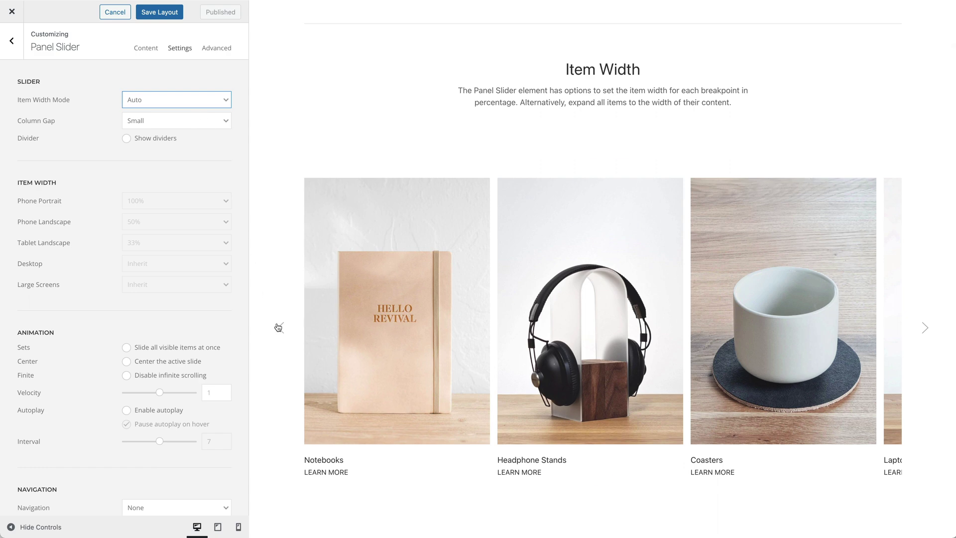
left_click(279, 329)
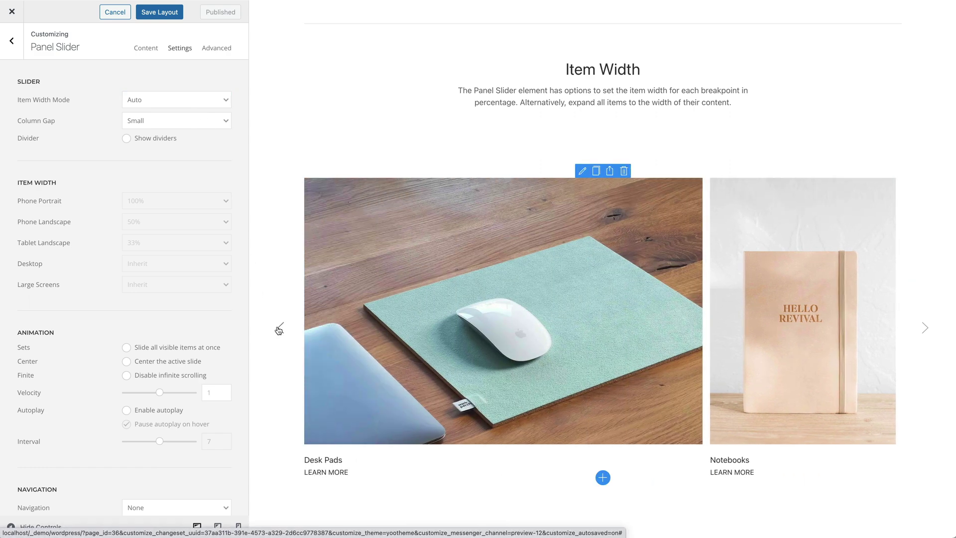
Open the settings of the panel slider in the Column Gap section and look through its column gap options.
scroll(279, 330, "down", 10)
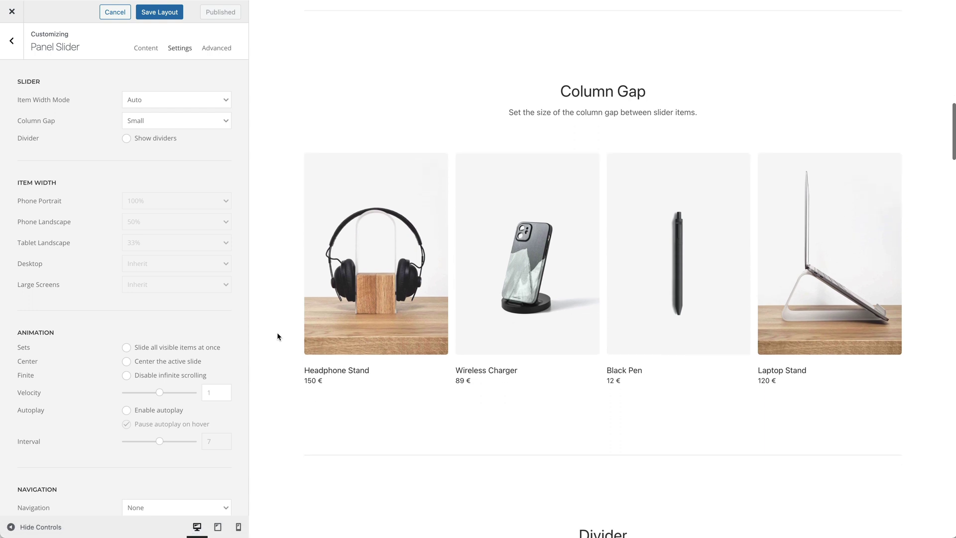
scroll(277, 334, "down", 1)
mouse_move(499, 245)
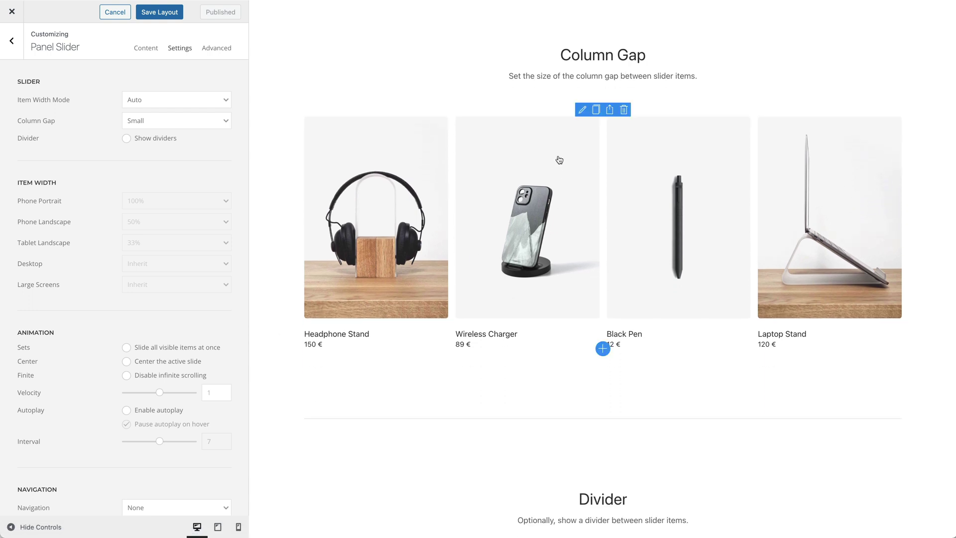
left_click(581, 114)
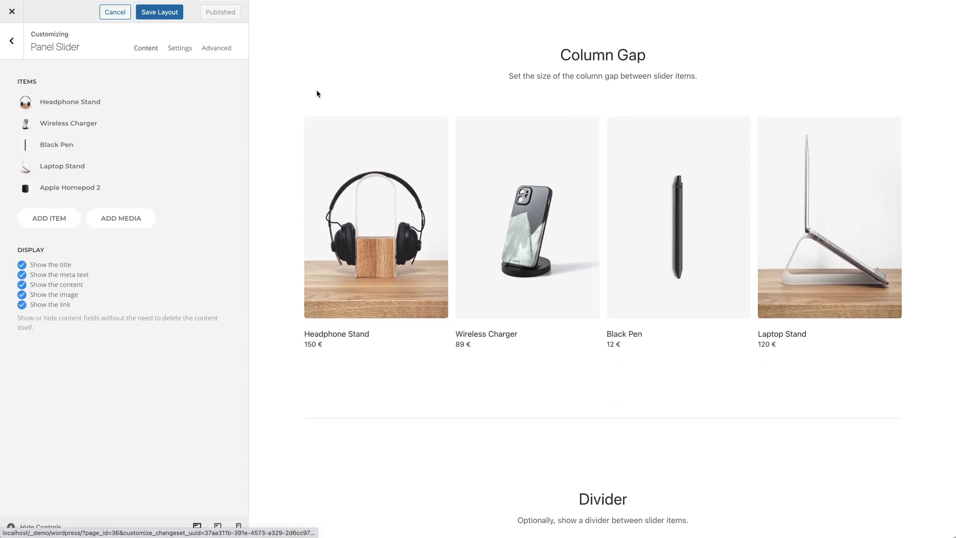
left_click(179, 48)
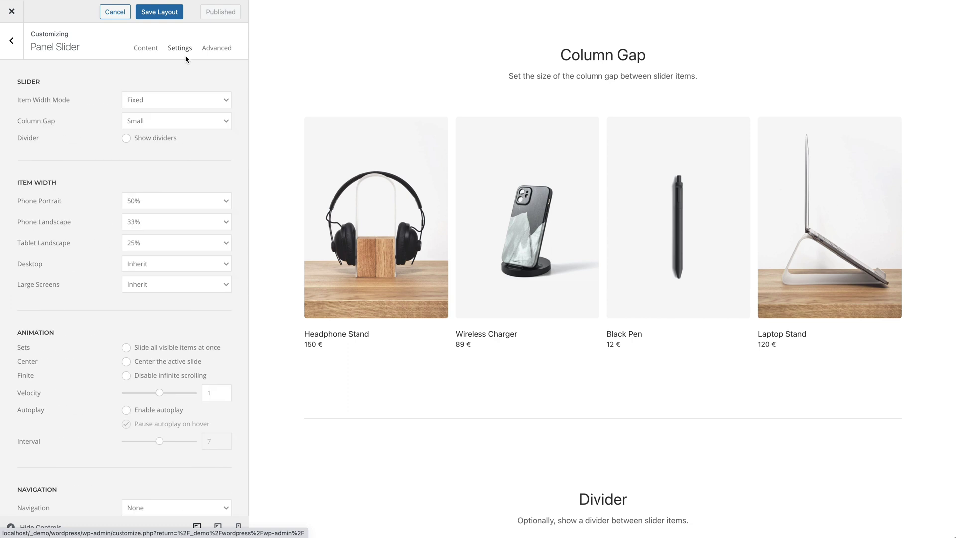
left_click(213, 122)
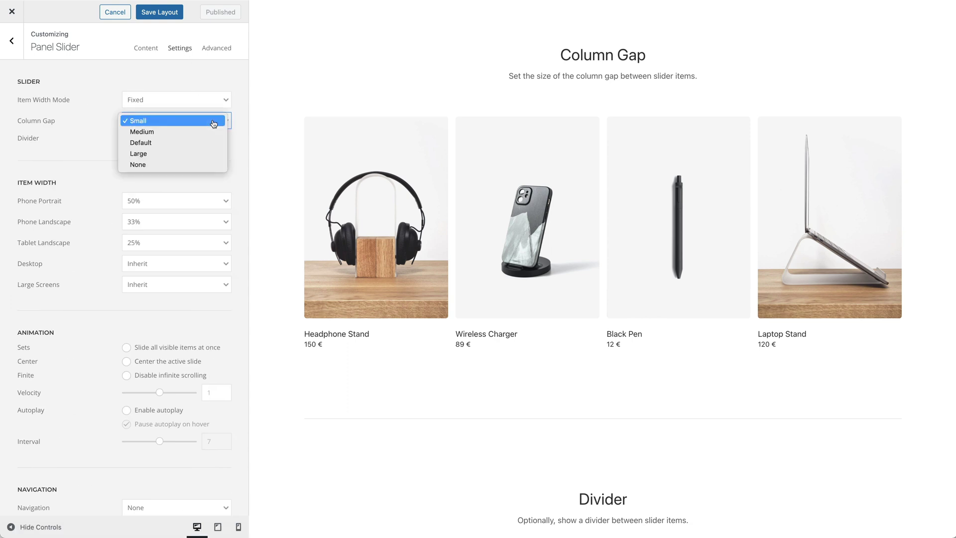
left_click(273, 122)
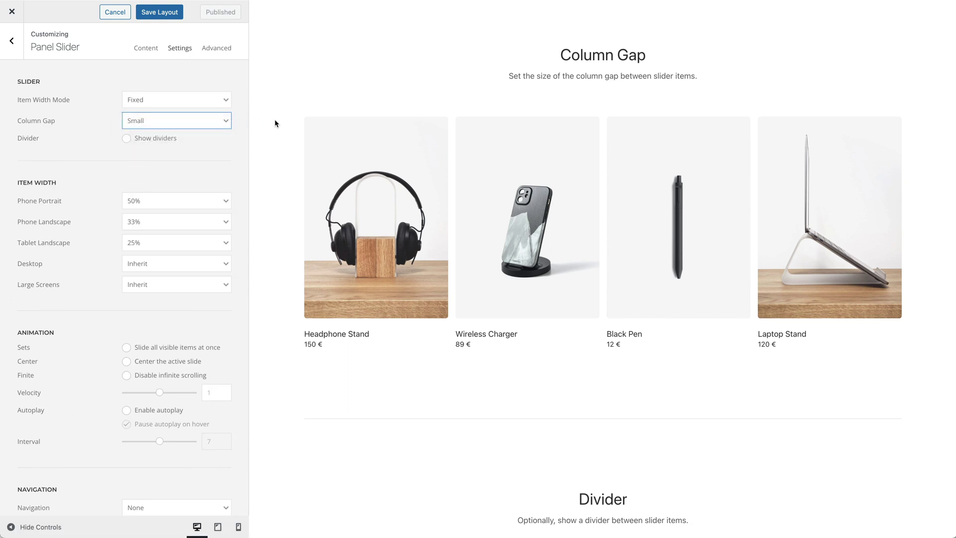
Show dividers between the items of the panel slider in the Divider section.
scroll(274, 119, "down", 3)
scroll(274, 118, "down", 7)
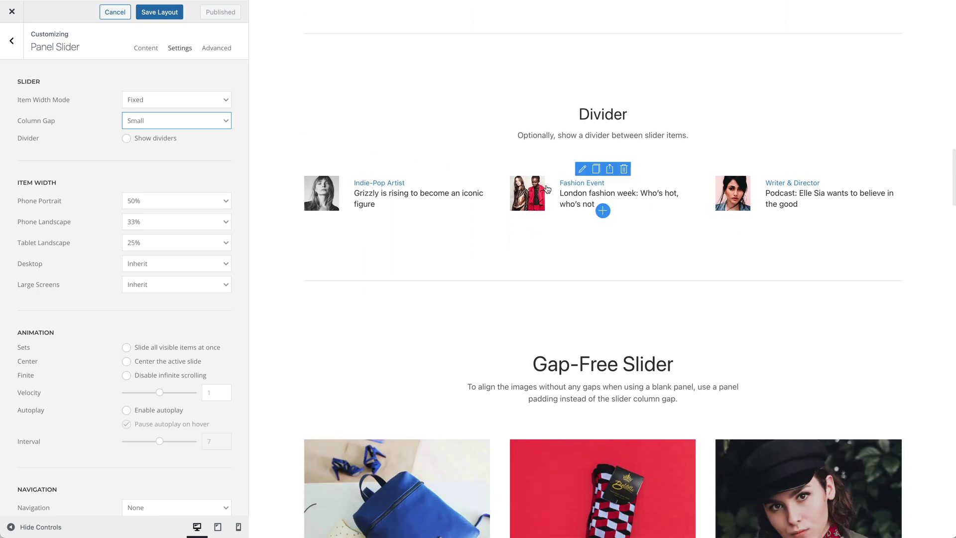
left_click(580, 171)
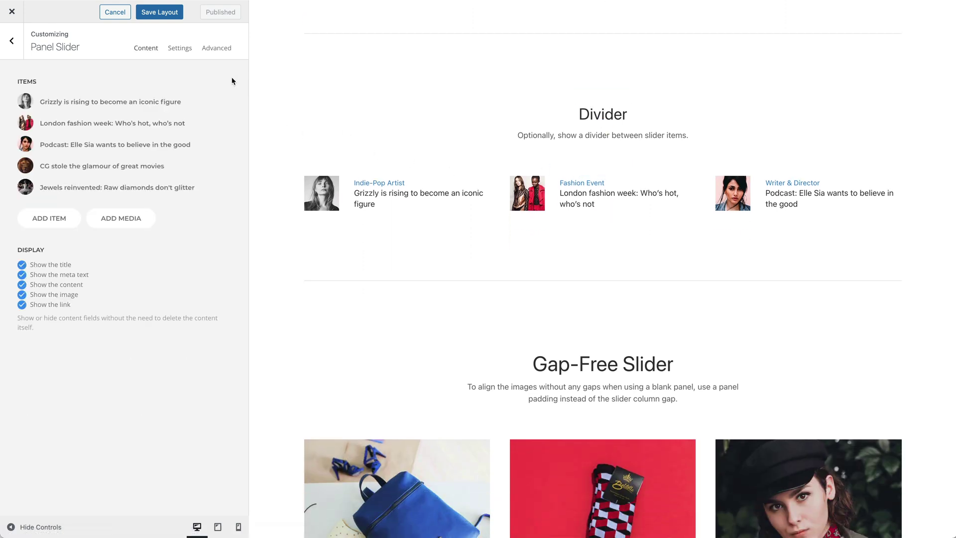
left_click(181, 49)
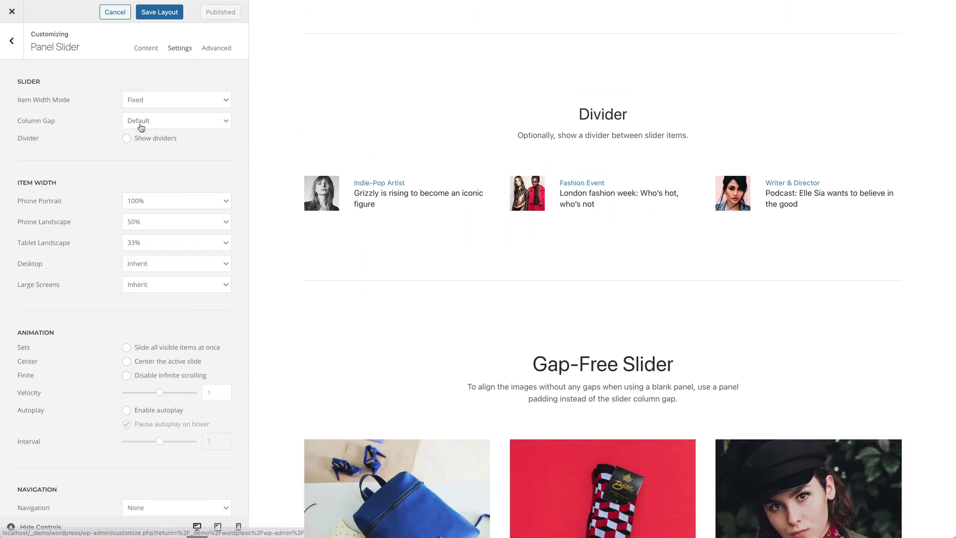
left_click(127, 140)
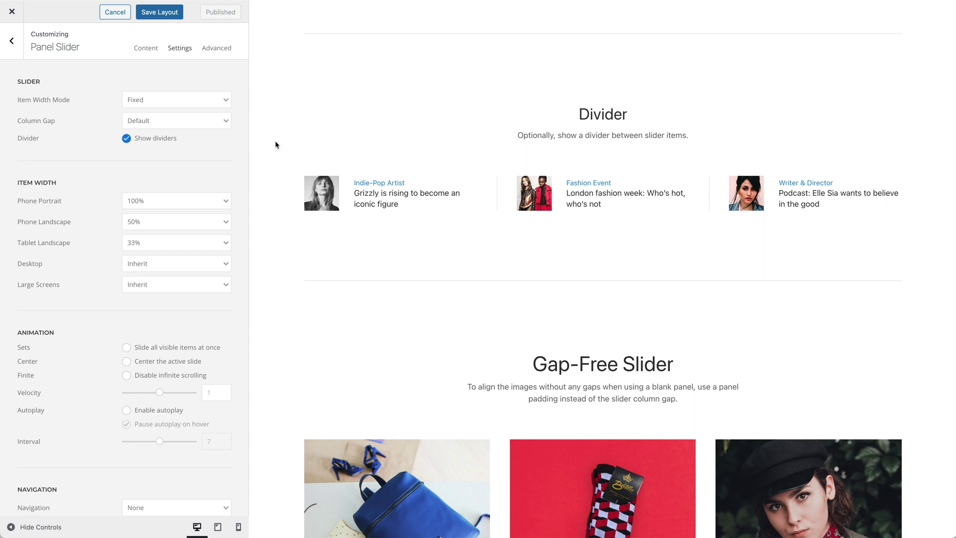
Set the panel padding of the slider in the Gap-Free Slider section to Default.
scroll(275, 144, "down", 7)
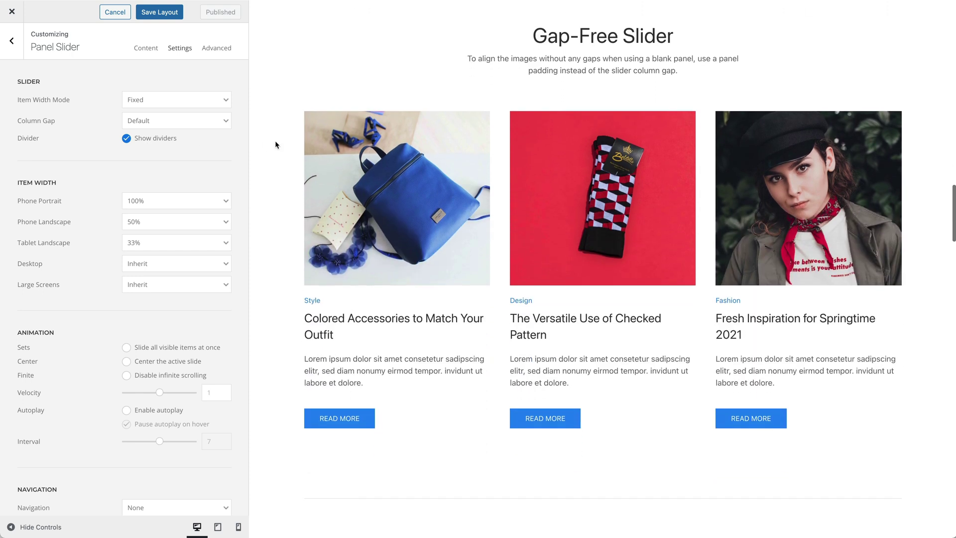
mouse_move(583, 108)
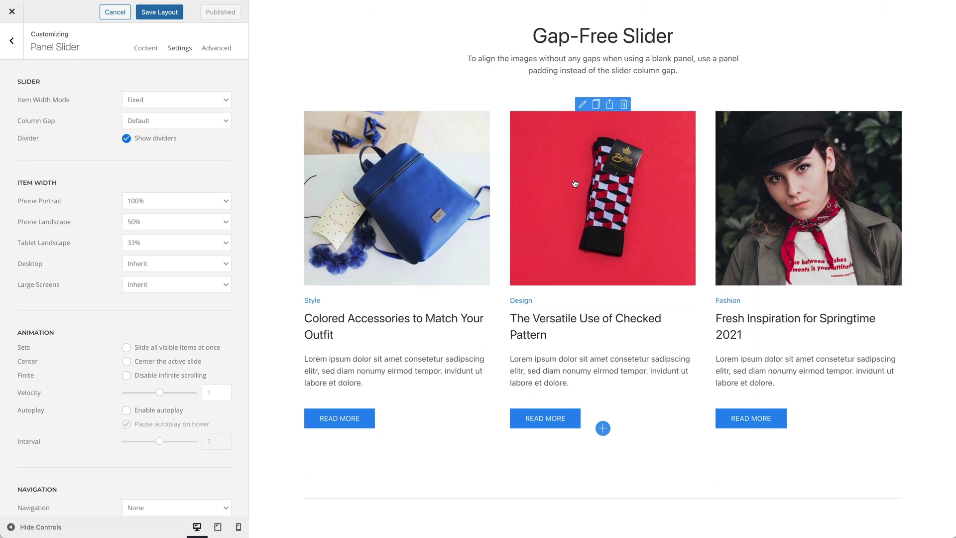
left_click(583, 107)
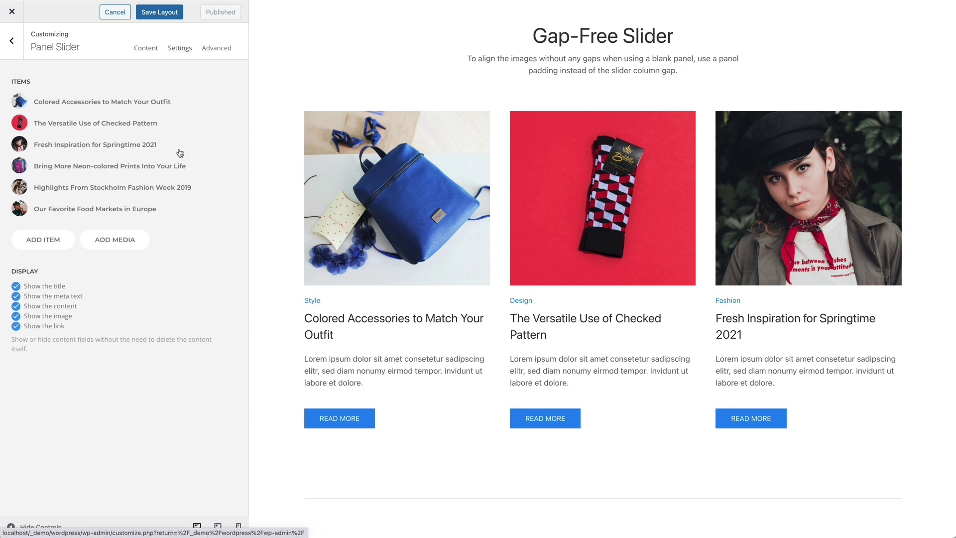
scroll(179, 160, "down", 10)
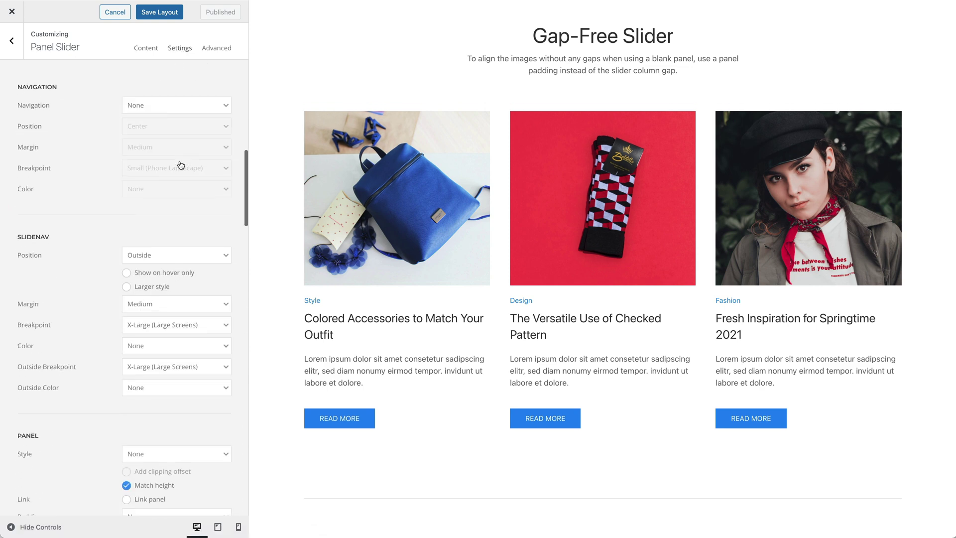
scroll(180, 165, "down", 5)
left_click(222, 227)
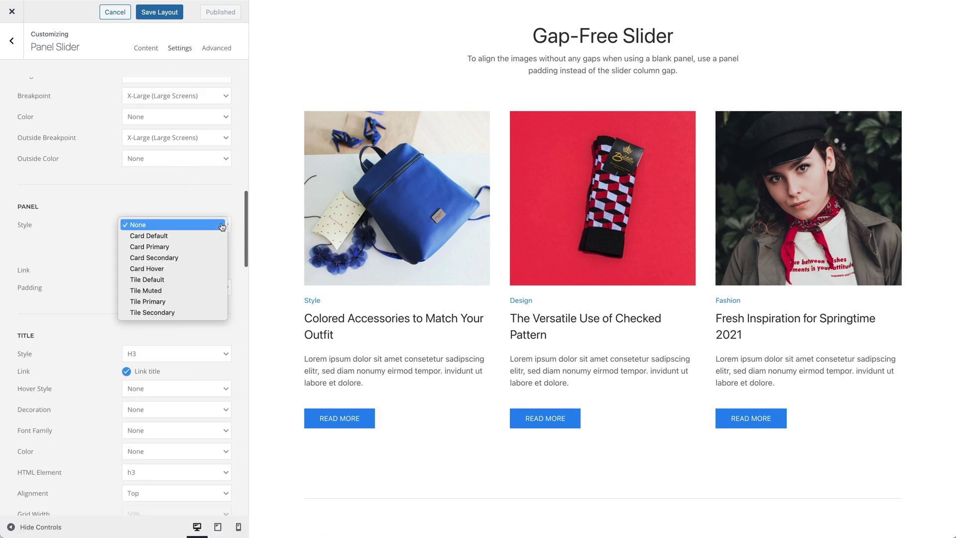
left_click(237, 226)
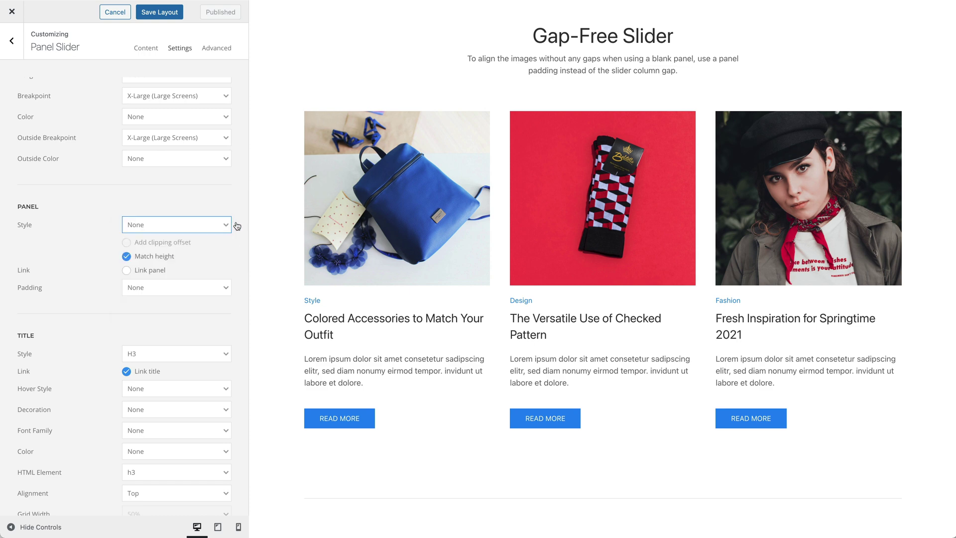
left_click(199, 288)
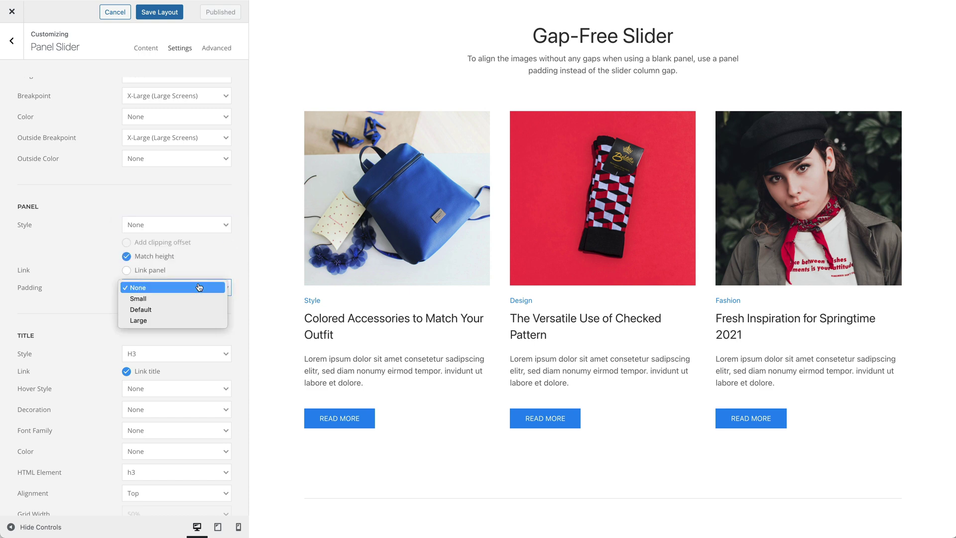
left_click(199, 309)
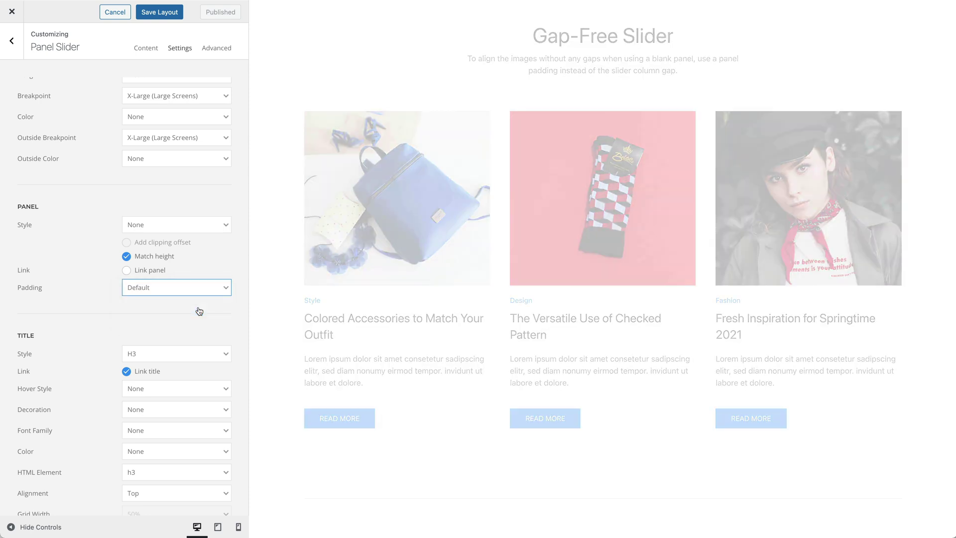
Set the column gap of the panel slider in the Gap-Free Slider section to None.
scroll(200, 311, "up", 10)
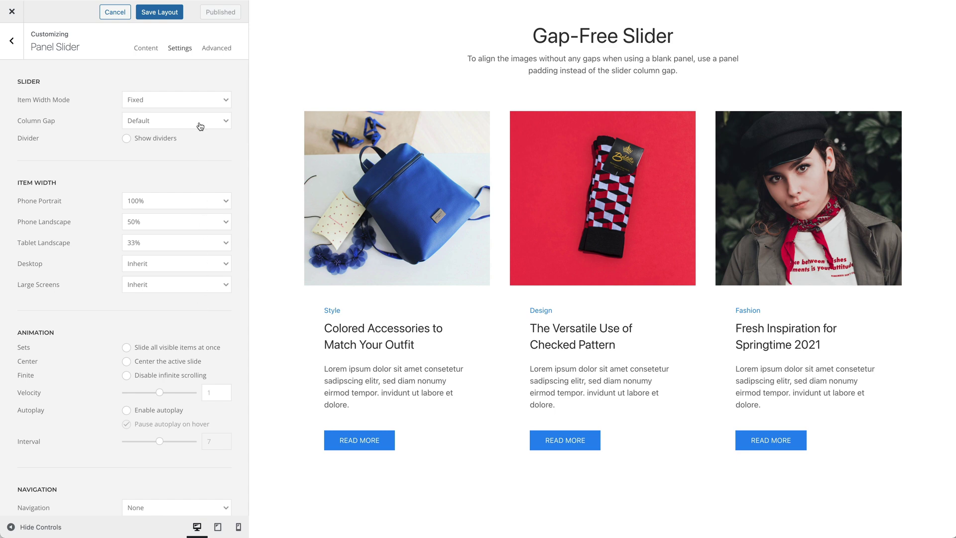
left_click(200, 126)
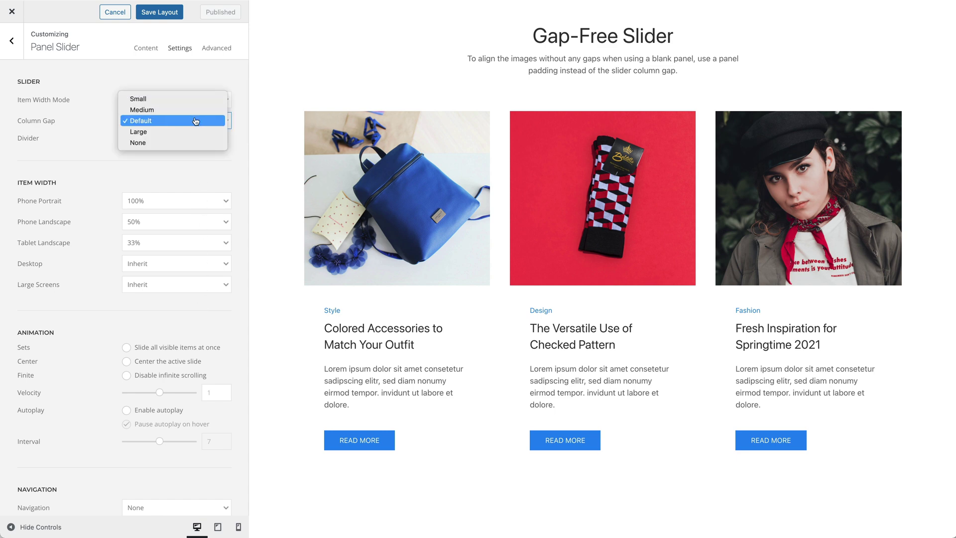
left_click(195, 142)
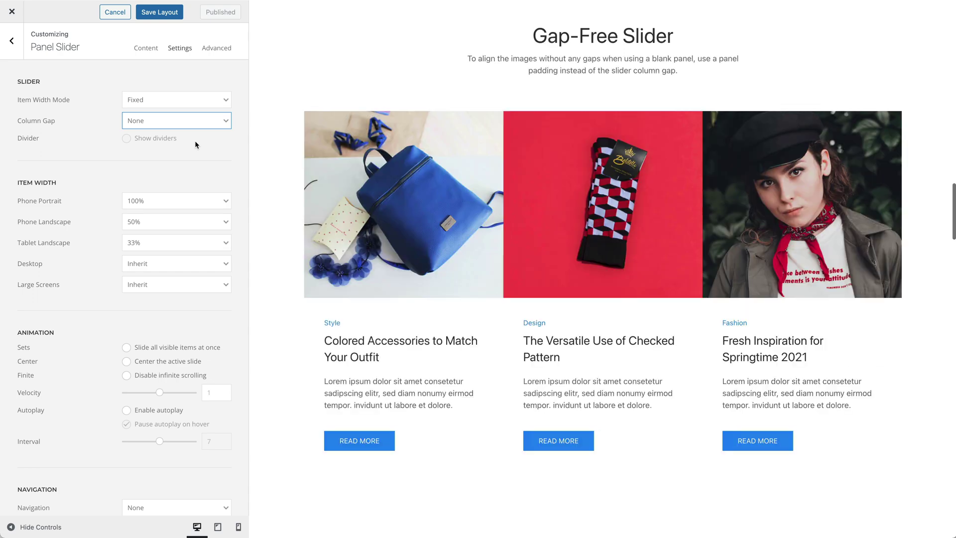
Open the settings of the panel slider in the Slide All Items section and slide its preview forward by two items.
scroll(262, 139, "down", 3)
scroll(263, 144, "down", 8)
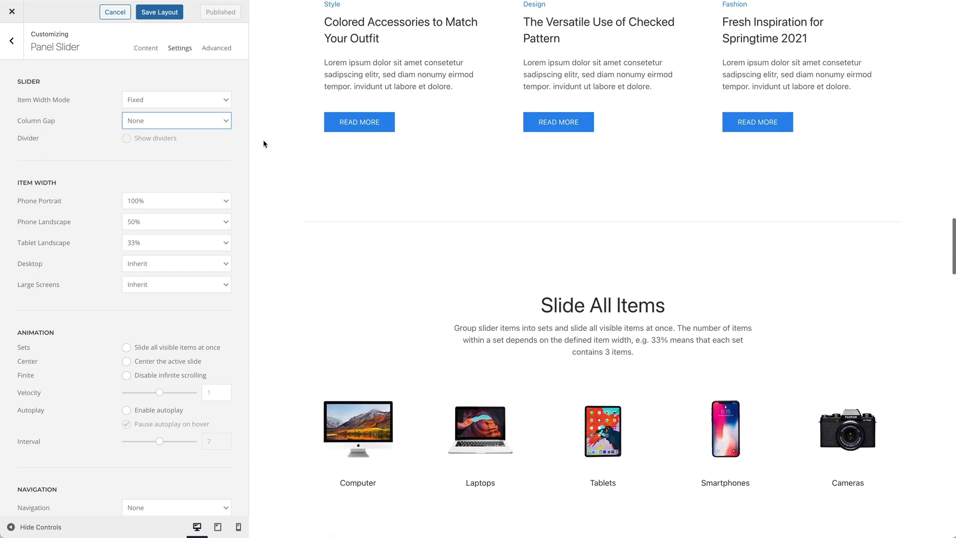
mouse_move(588, 212)
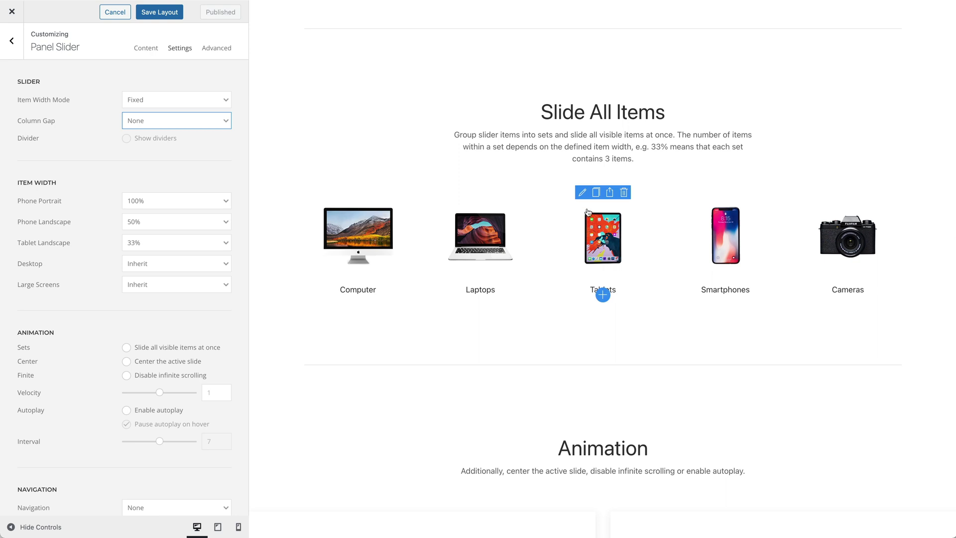
left_click(583, 194)
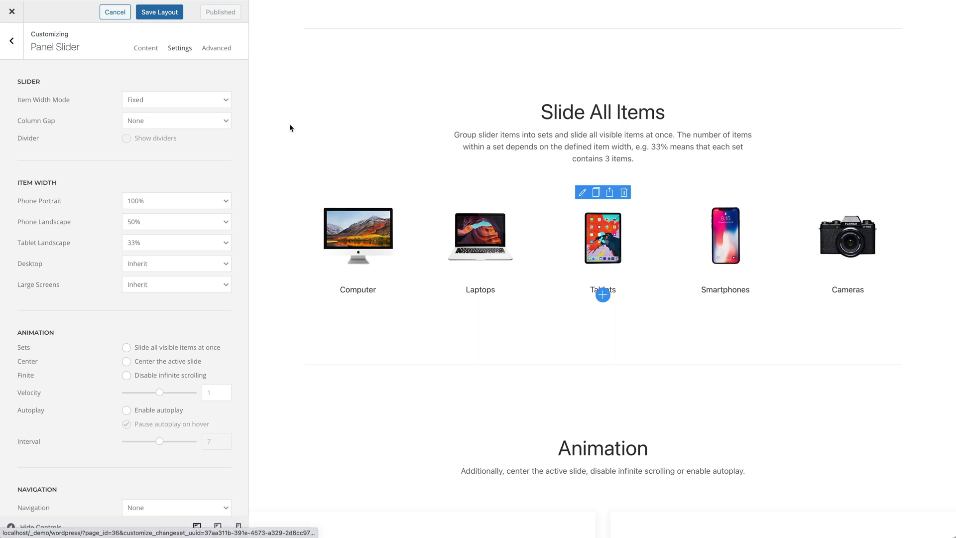
left_click(180, 49)
scroll(193, 167, "down", 5)
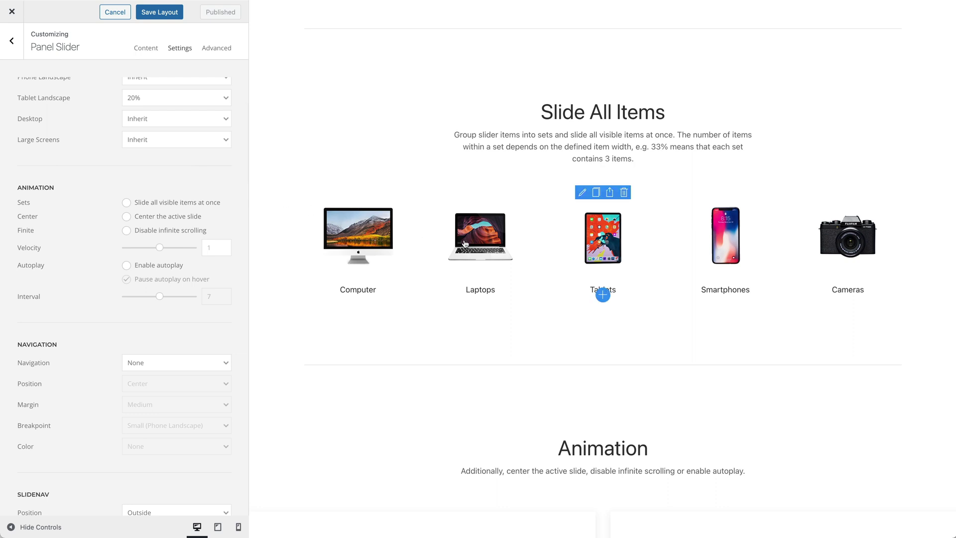
left_click_drag(465, 243, 370, 249)
left_click_drag(453, 250, 357, 253)
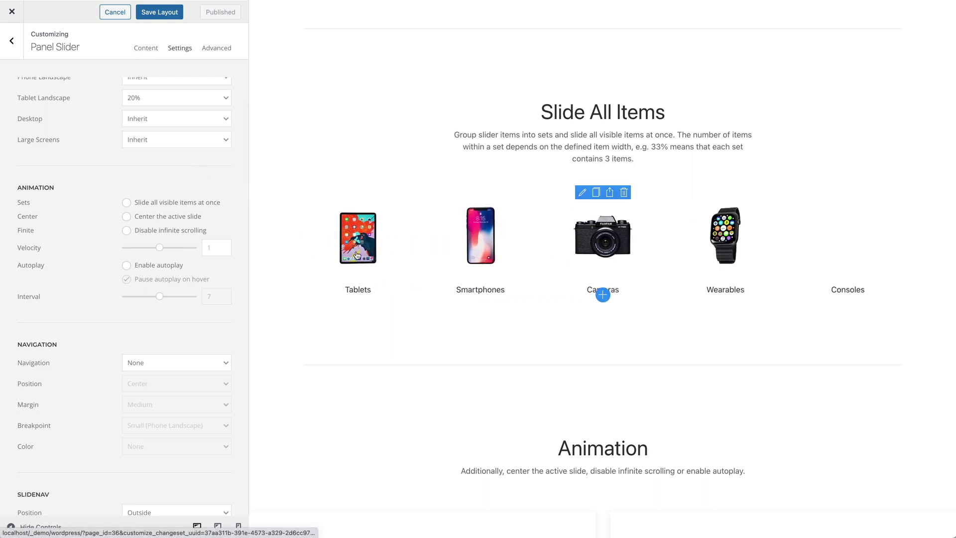
Make the Slide All Items slider slide all visible items at once and move its preview to the next set.
left_click(218, 205)
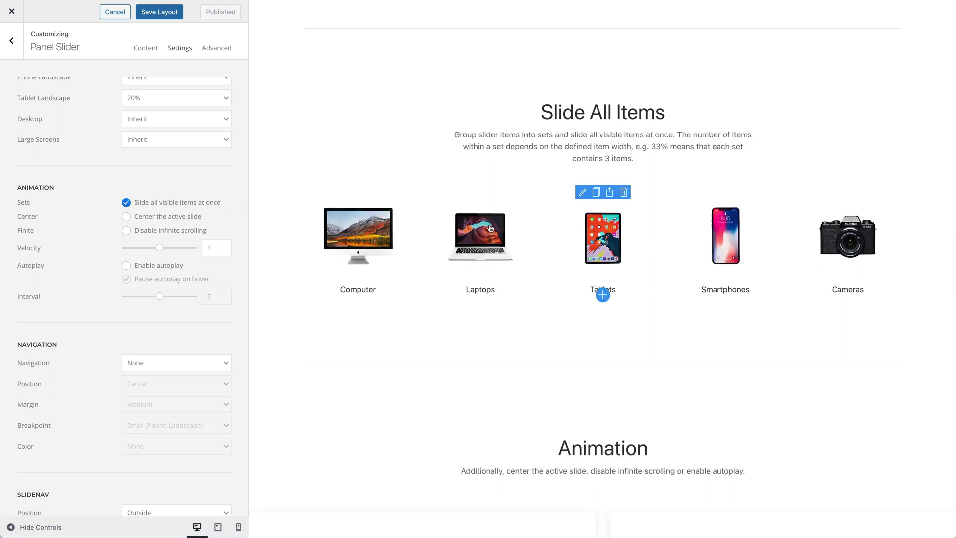
left_click_drag(587, 235, 443, 244)
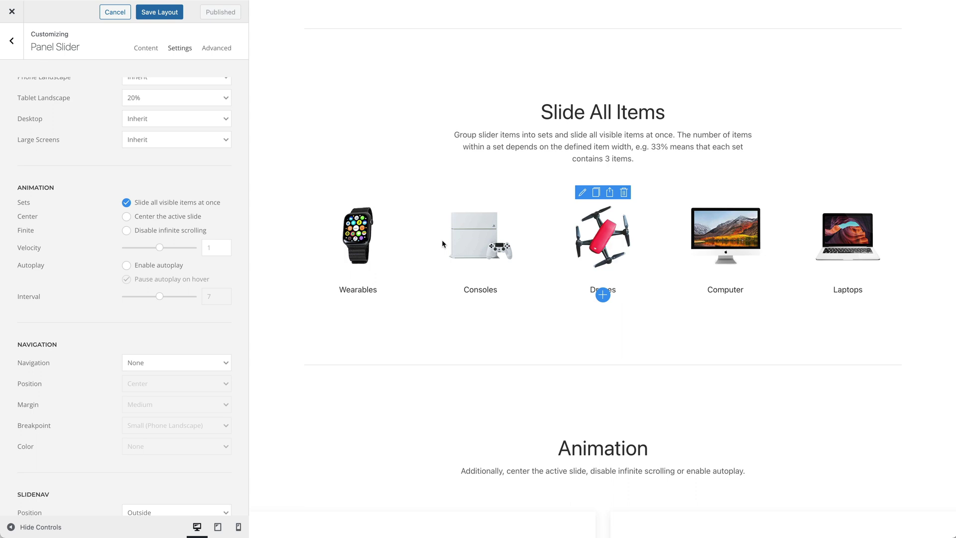
scroll(224, 236, "up", 3)
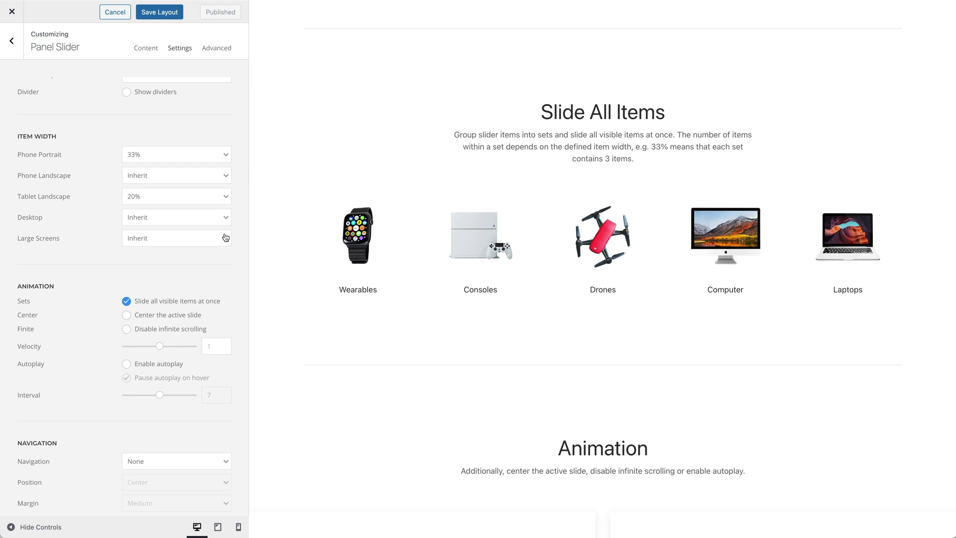
Center the active slide and enable autoplay for the panel slider in the Animation section.
scroll(285, 233, "down", 7)
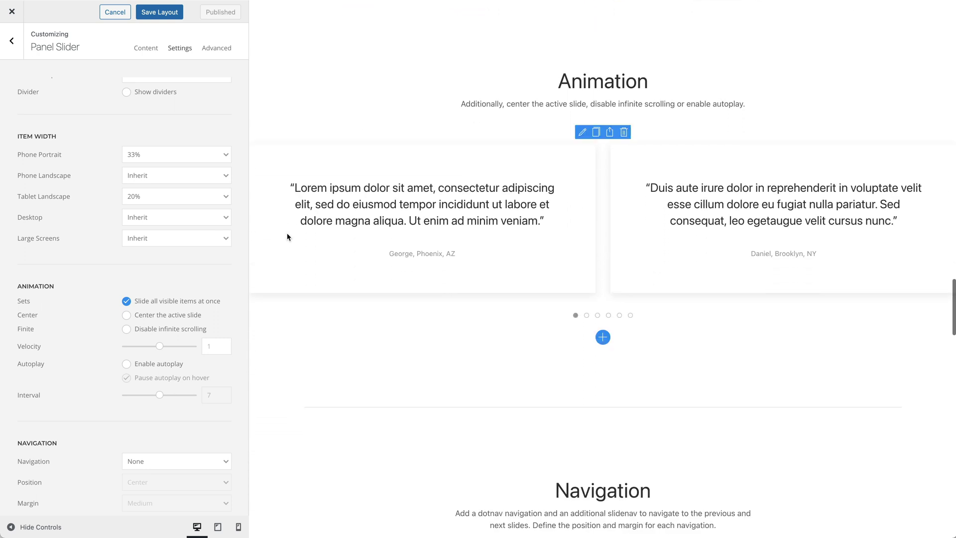
left_click(582, 132)
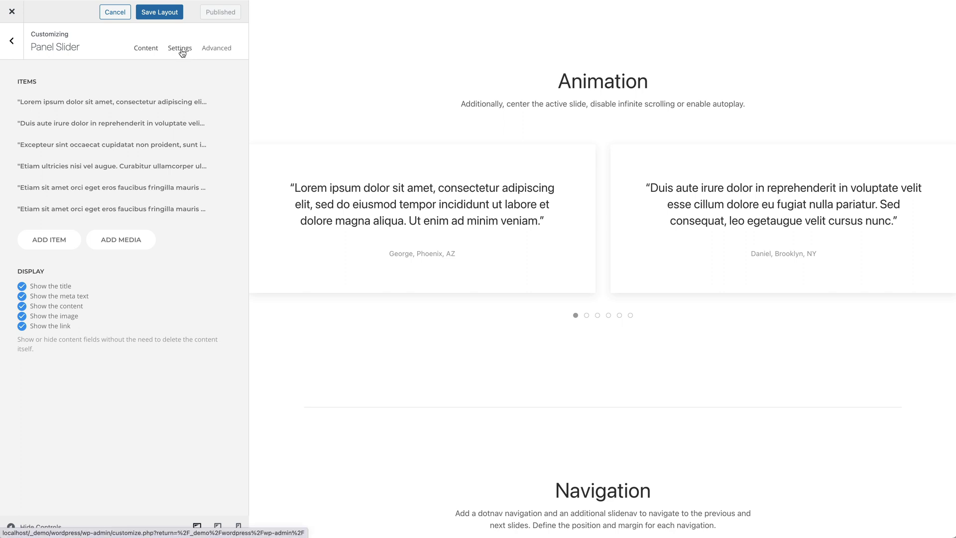
left_click(181, 50)
scroll(193, 162, "down", 4)
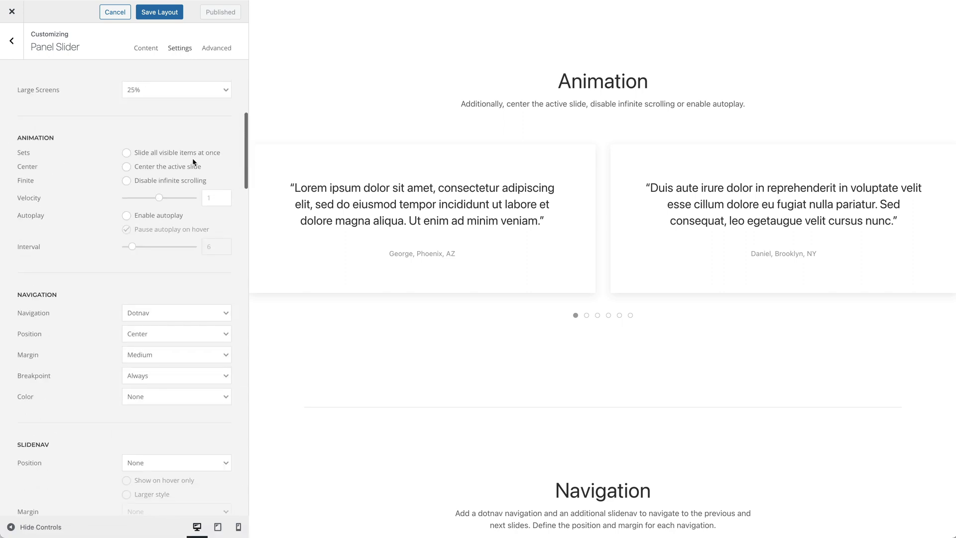
left_click(127, 172)
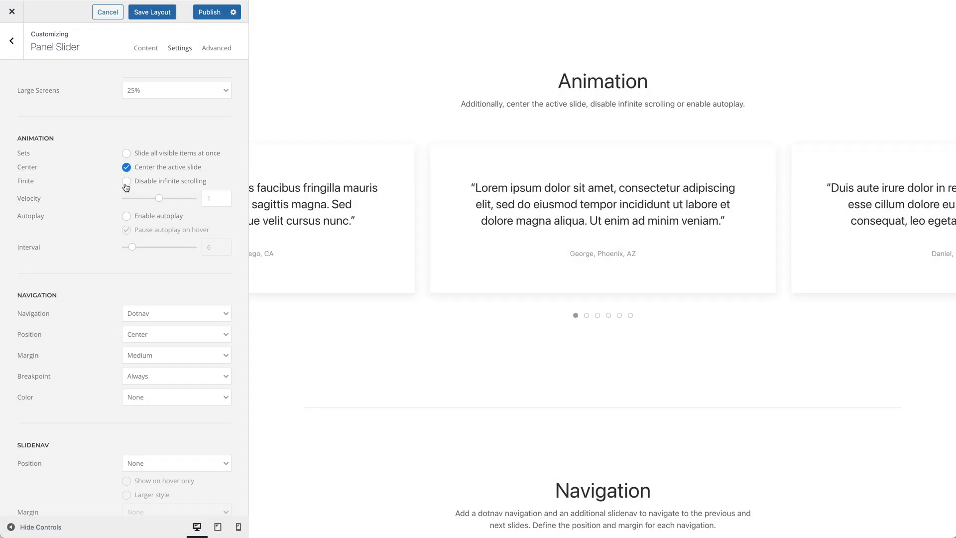
scroll(124, 192, "up", 1)
left_click(127, 220)
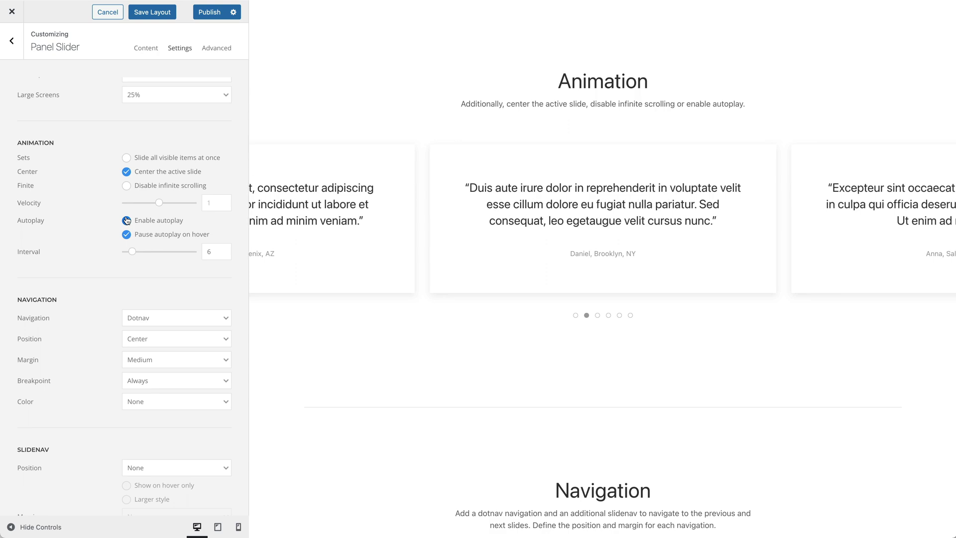
Open the settings of the testimonial slider in the Navigation section and look through its navigation type and slidenav position options.
scroll(271, 214, "down", 5)
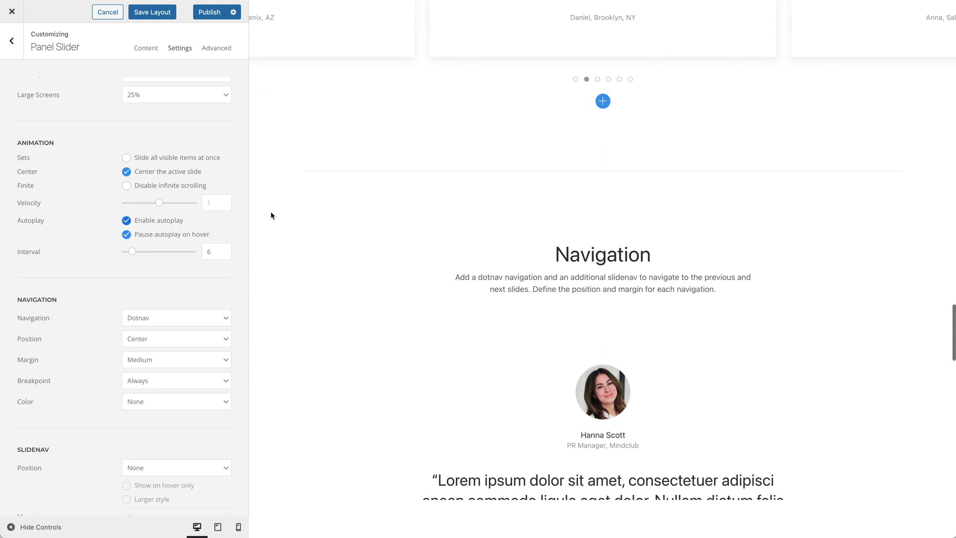
scroll(271, 214, "down", 3)
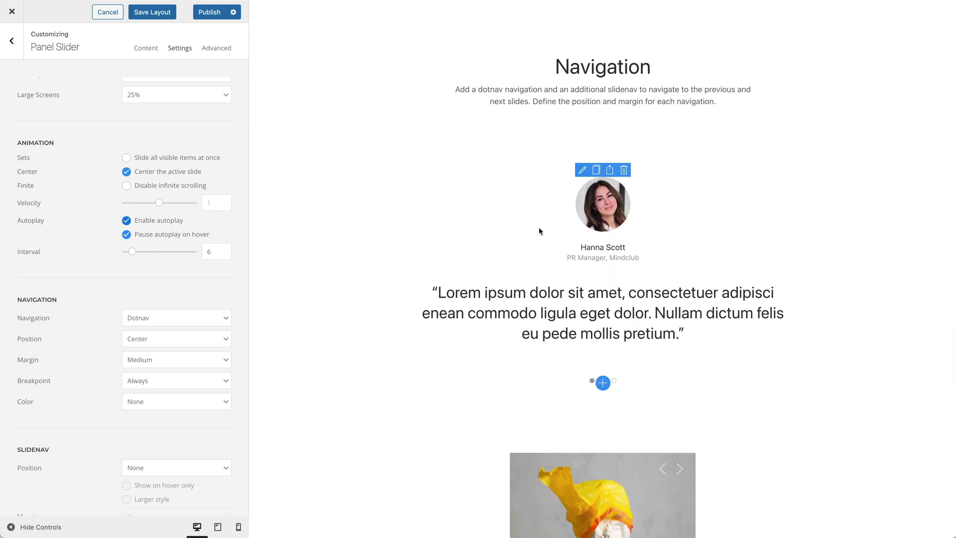
left_click(582, 170)
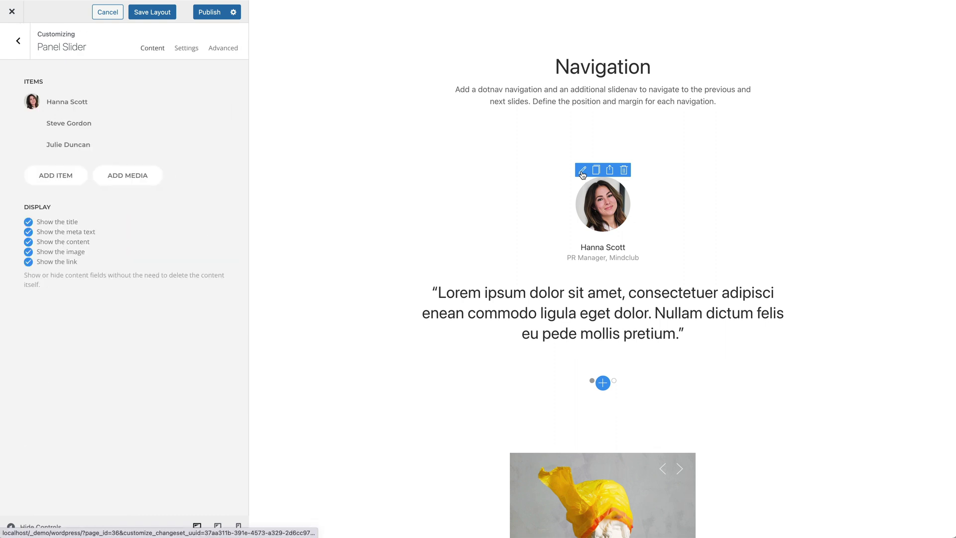
left_click(181, 47)
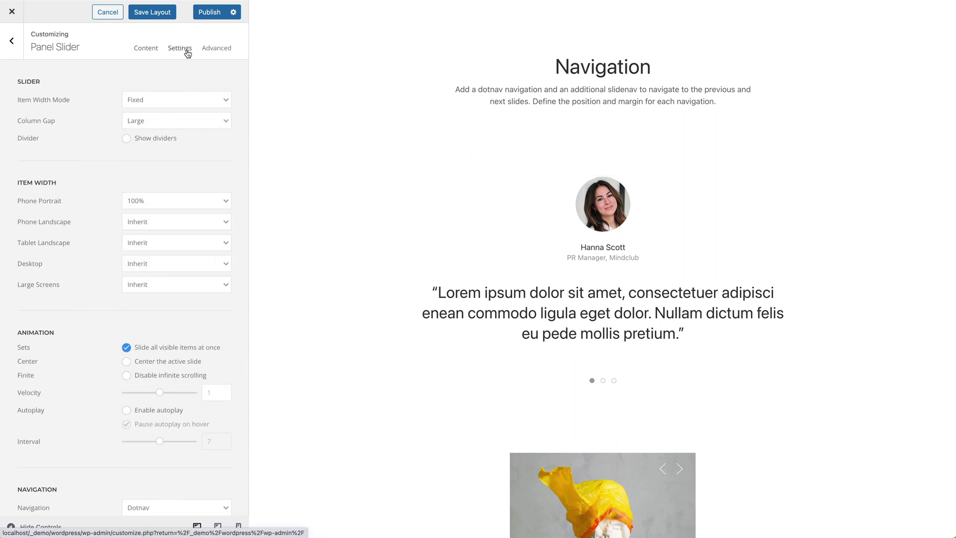
scroll(219, 159, "down", 8)
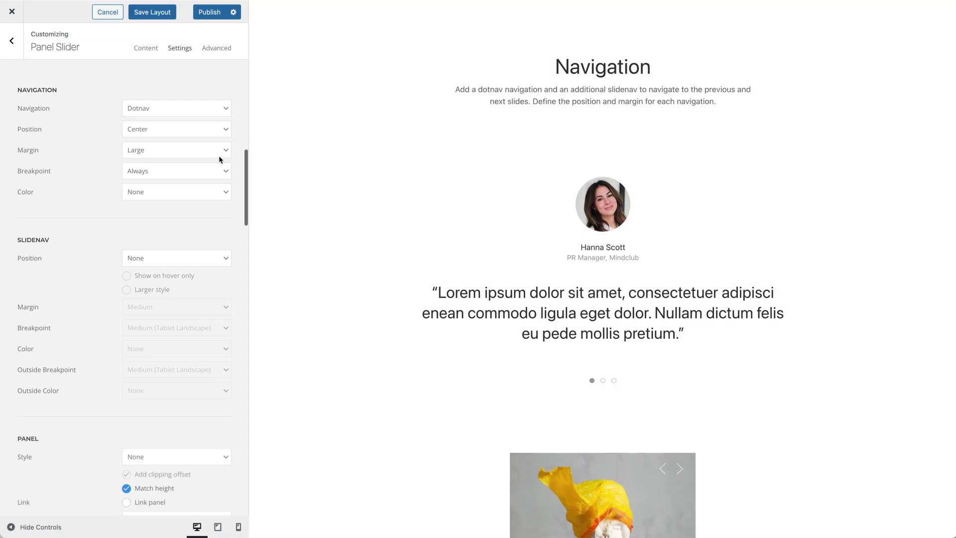
scroll(219, 159, "down", 1)
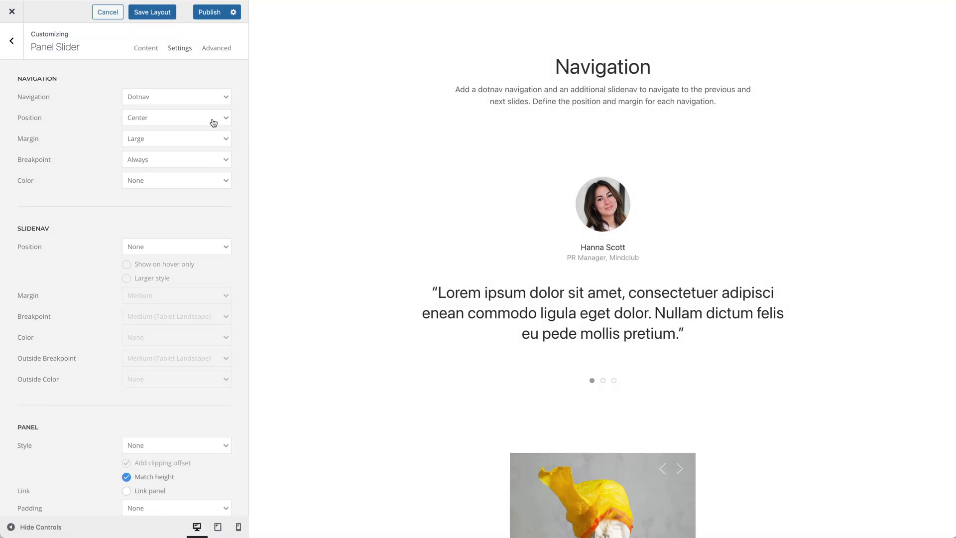
left_click(212, 103)
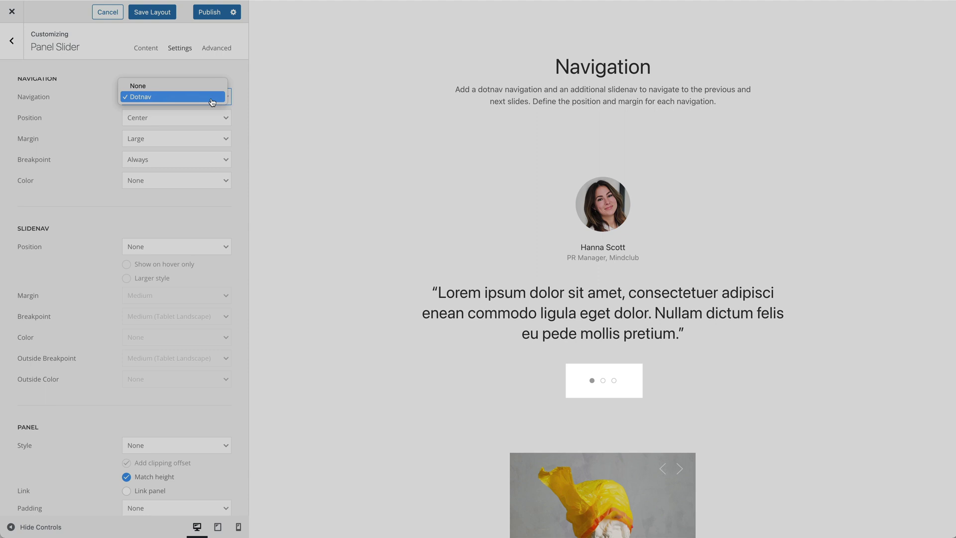
left_click(237, 97)
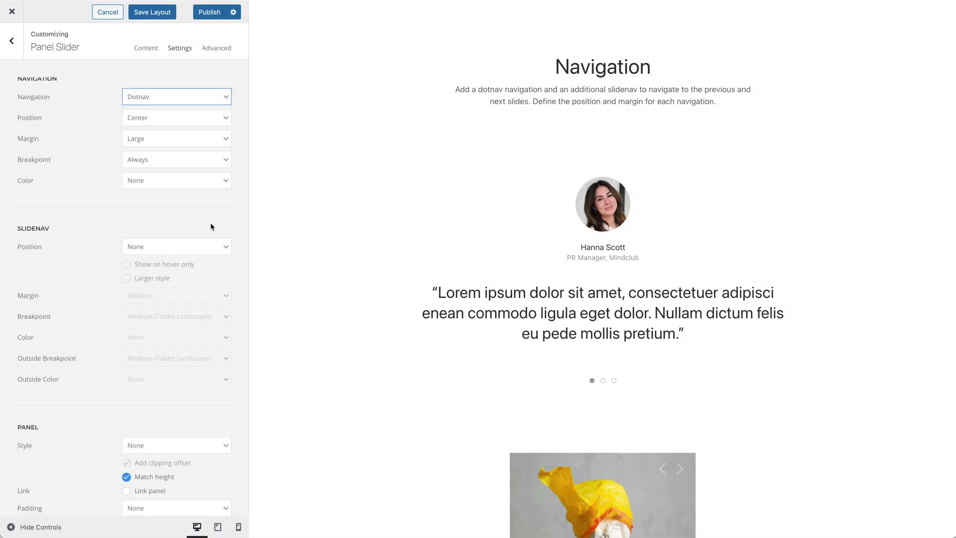
left_click(208, 247)
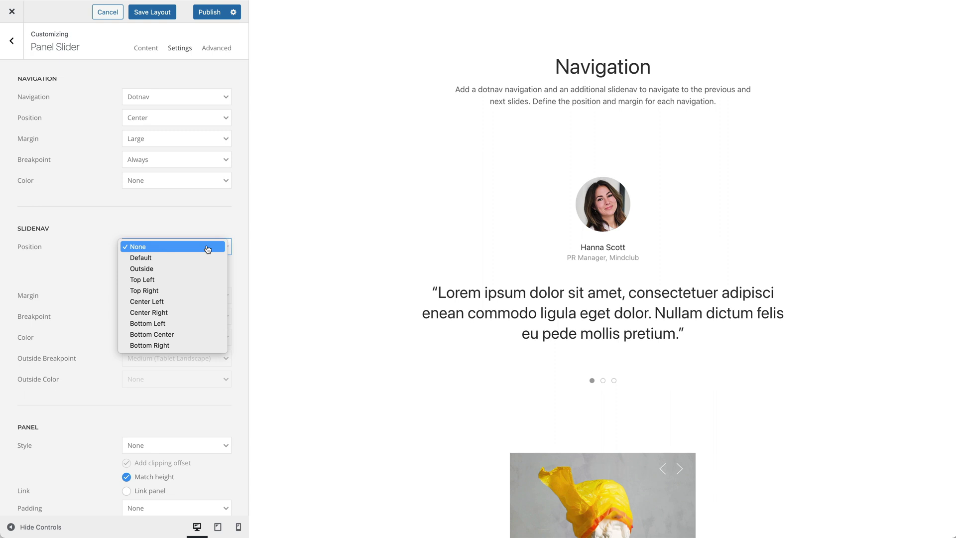
left_click(239, 248)
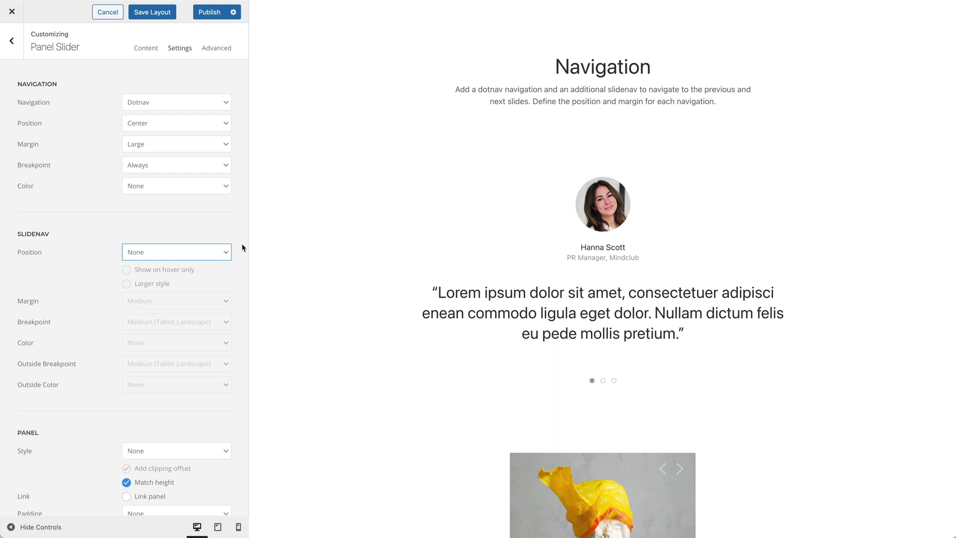
Jump to the testimonial slider's third item with its dotnav and advance the image slider below it with its slidenav.
left_click(613, 381)
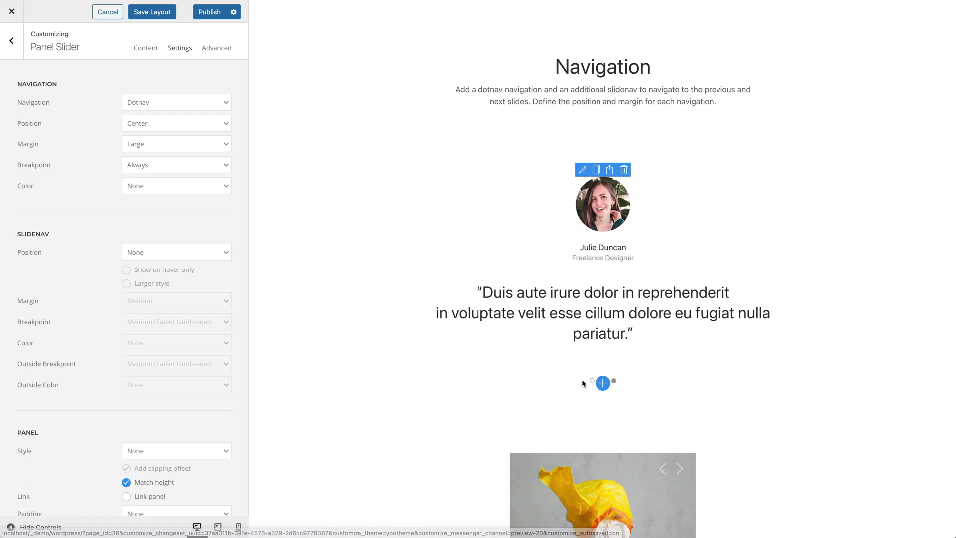
scroll(583, 382, "down", 6)
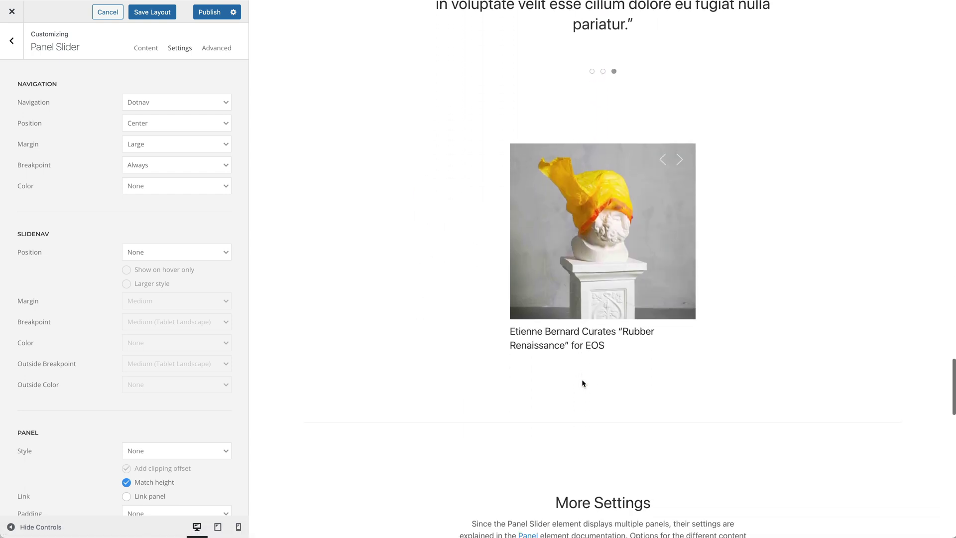
left_click(680, 159)
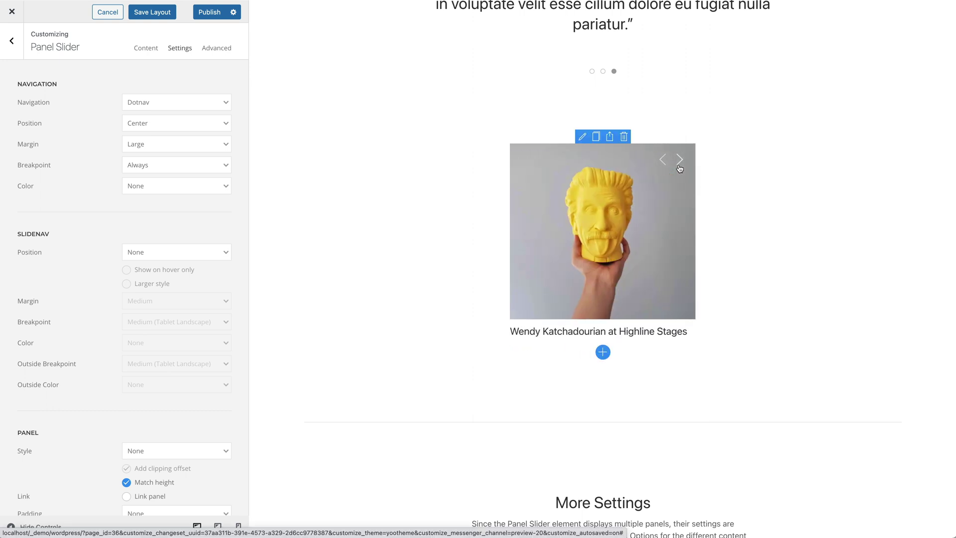
Review the sliders in the More Settings section and the panel, title, meta, content, image and link settings of the open panel slider.
scroll(680, 168, "down", 9)
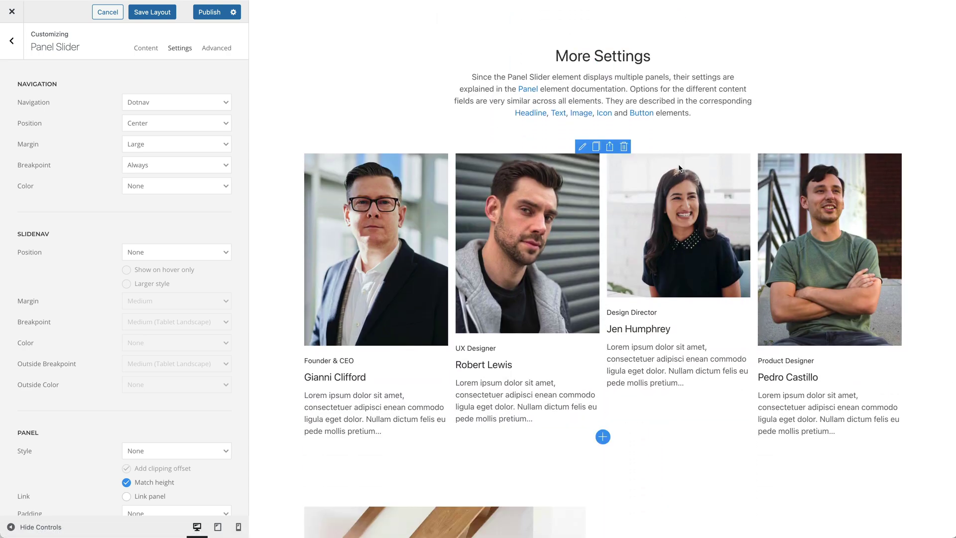
scroll(679, 169, "down", 7)
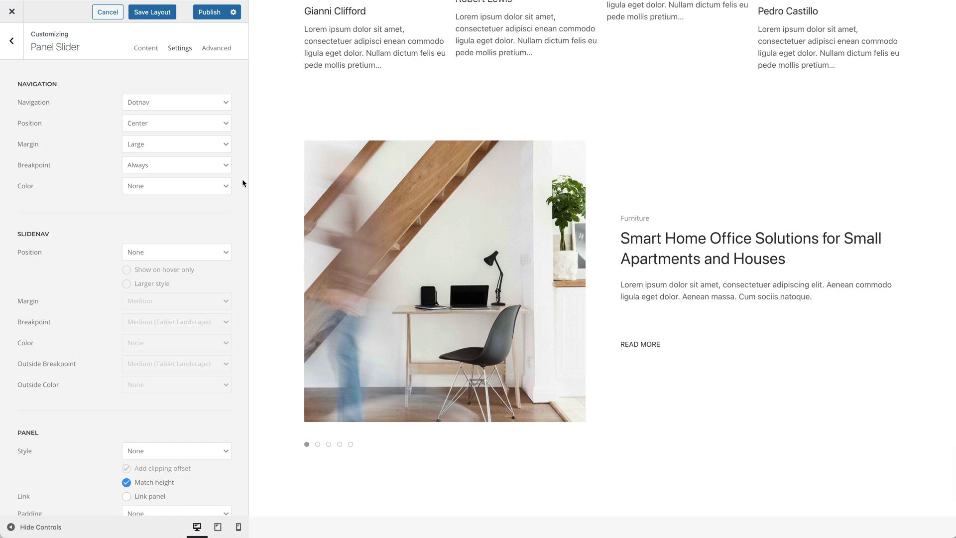
scroll(242, 184, "down", 7)
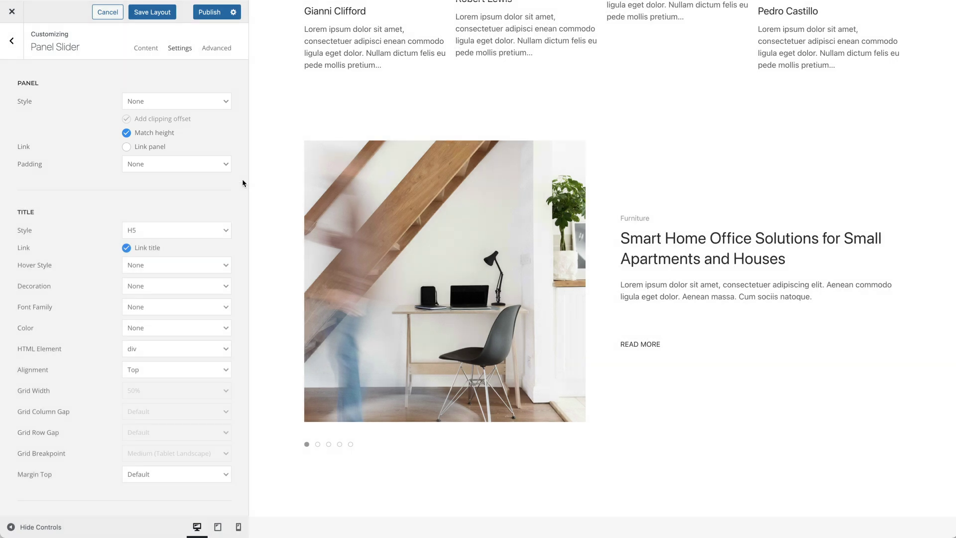
scroll(243, 180, "down", 3)
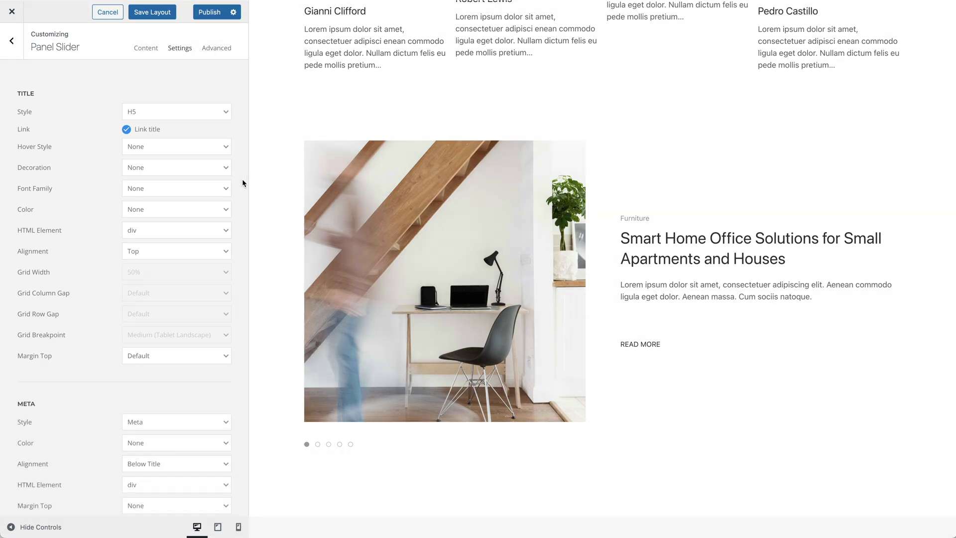
scroll(242, 178, "down", 6)
scroll(242, 178, "down", 4)
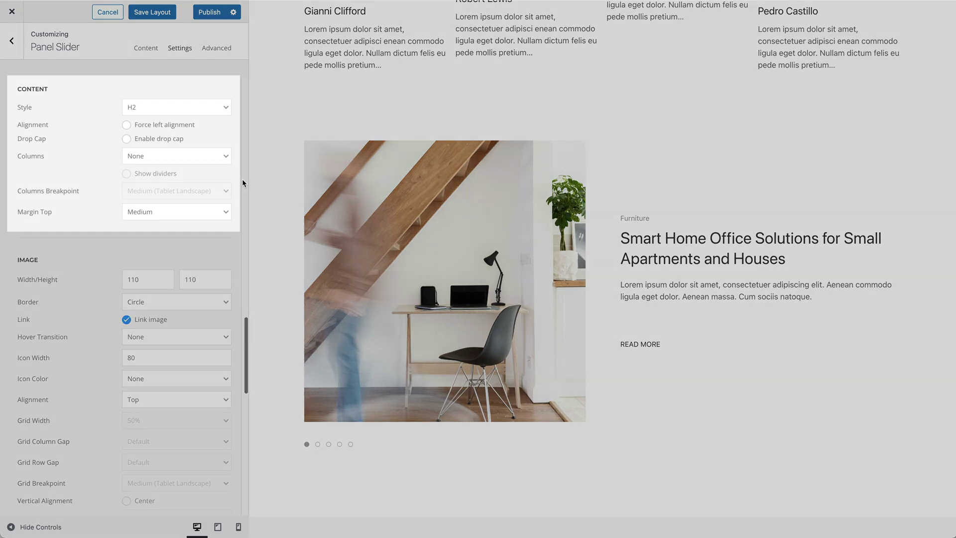
scroll(242, 181, "down", 4)
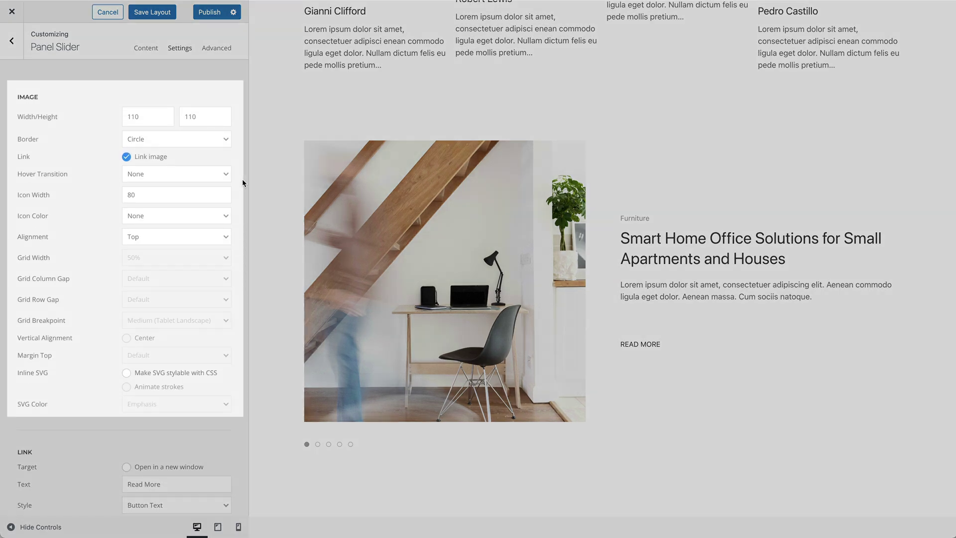
scroll(242, 182, "down", 5)
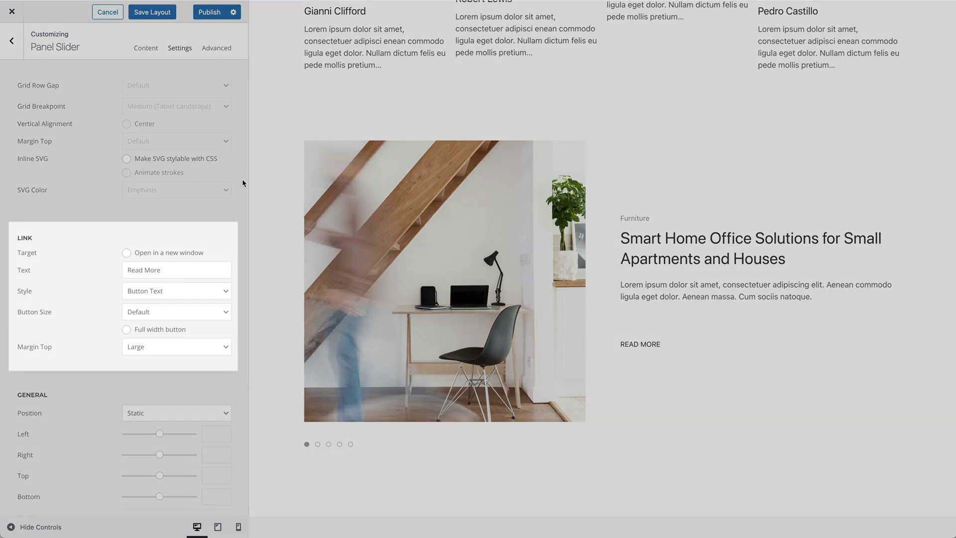